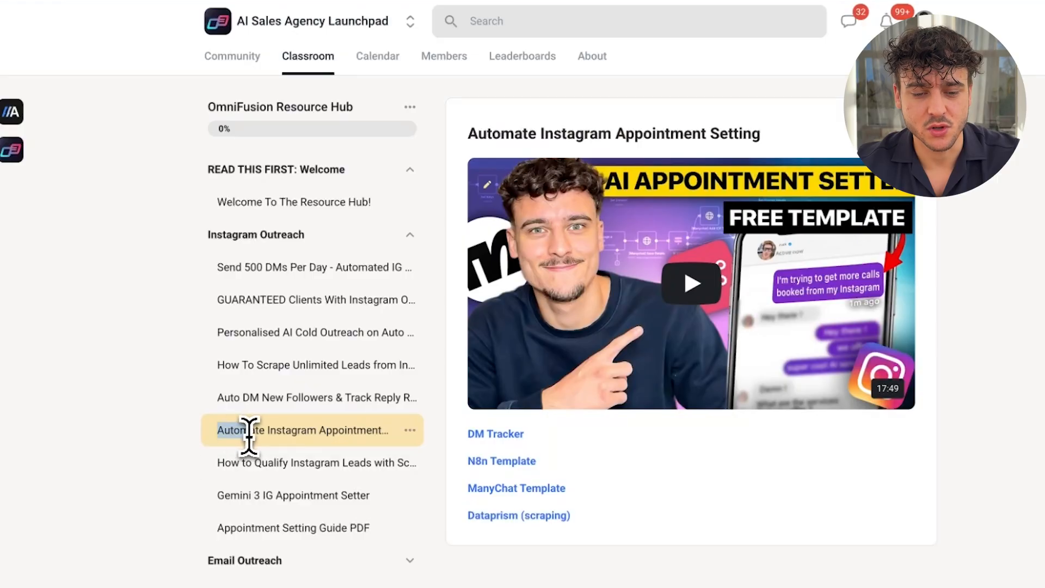
- Review the lesson's template links, switch to the YouTube ManyChat AI Setter Template workflow in n8n and show its import-from-file option
{"action": "left_click", "coordinate": [989, 377]}
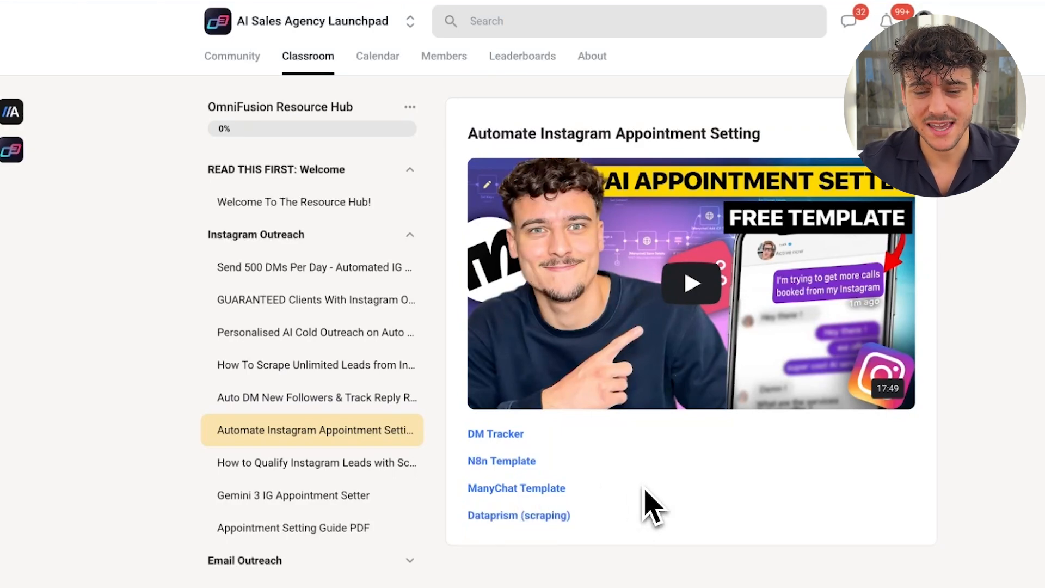
{"action": "left_click_drag", "start_coordinate": [468, 435], "coordinate": [527, 443]}
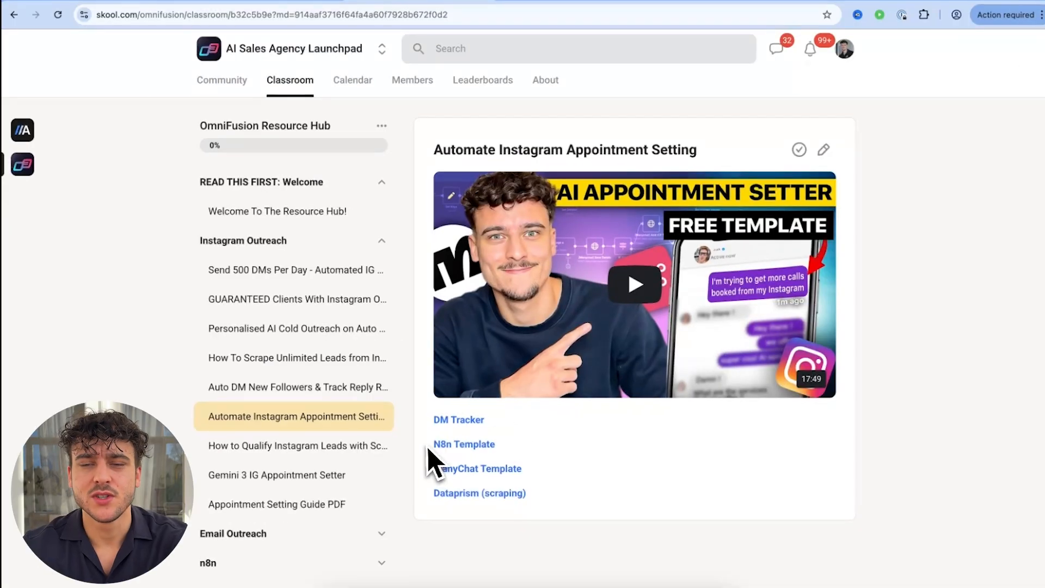
{"action": "left_click", "coordinate": [568, 1]}
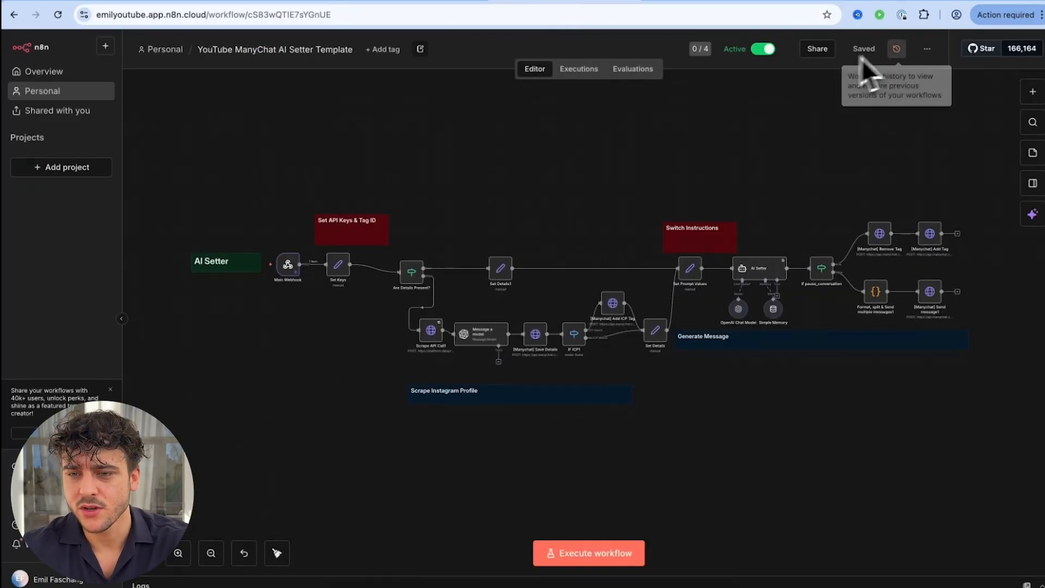
{"action": "left_click", "coordinate": [927, 49]}
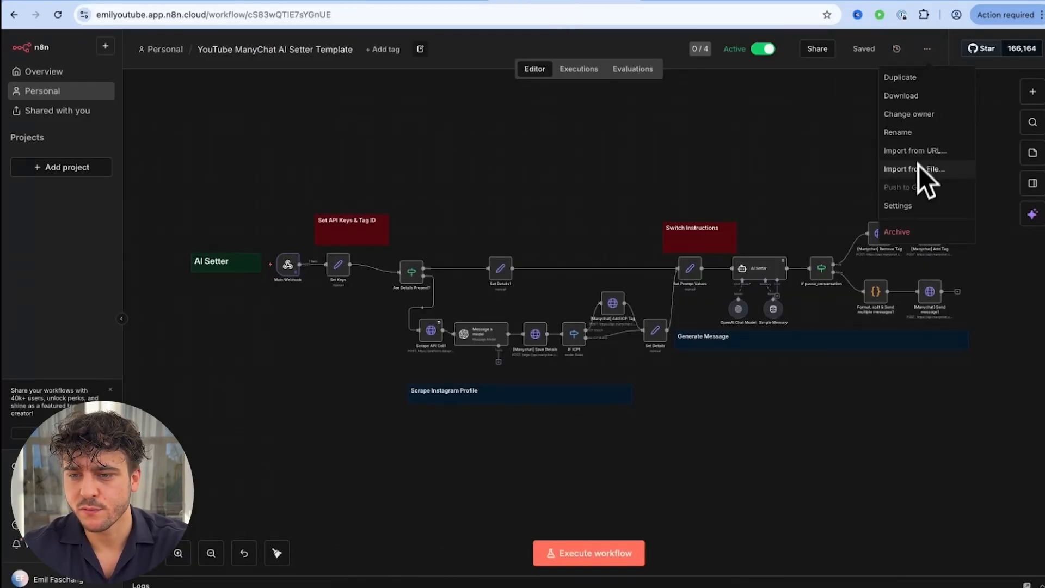
{"action": "left_click", "coordinate": [741, 142]}
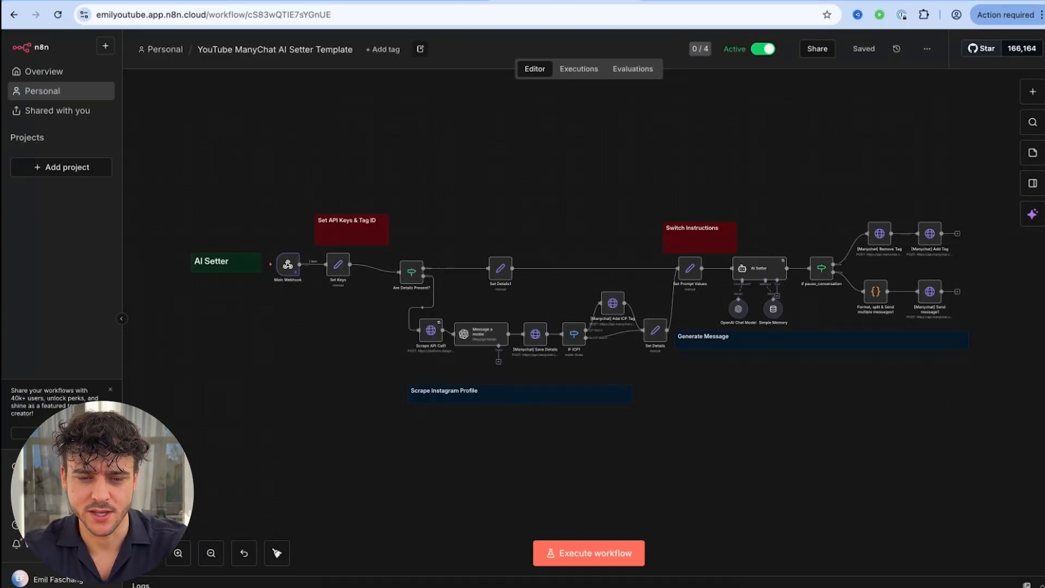
- Open the Set Keys node of the workflow to edit its parameters
{"action": "scroll", "coordinate": [642, 138], "scroll_direction": "left", "scroll_amount": 2}
{"action": "scroll", "coordinate": [642, 138], "scroll_direction": "up", "scroll_amount": 1}
{"action": "scroll", "coordinate": [642, 139], "scroll_direction": "left", "scroll_amount": 1}
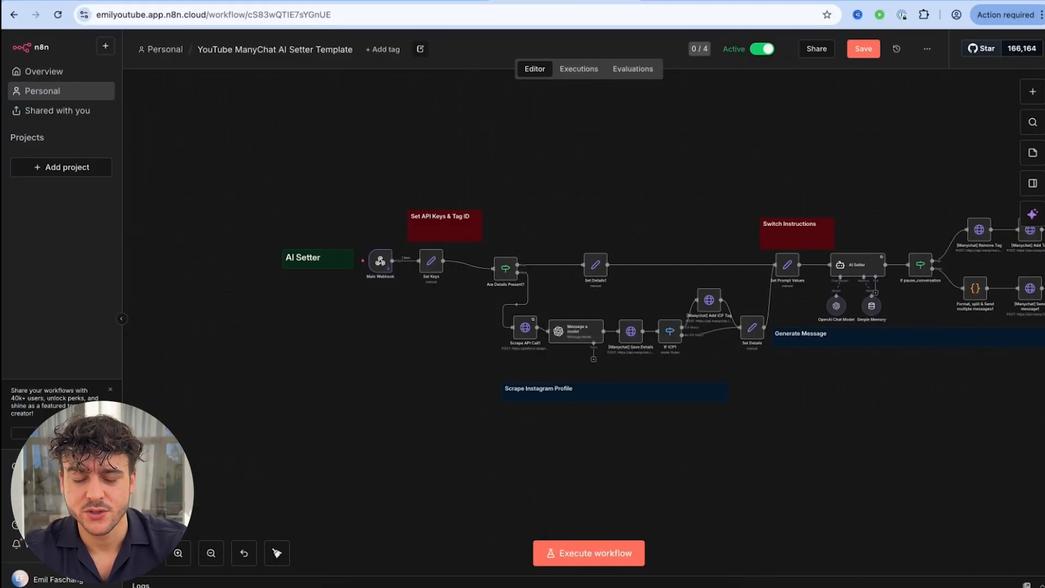
{"action": "scroll", "coordinate": [430, 264], "scroll_direction": "up", "scroll_amount": 5}
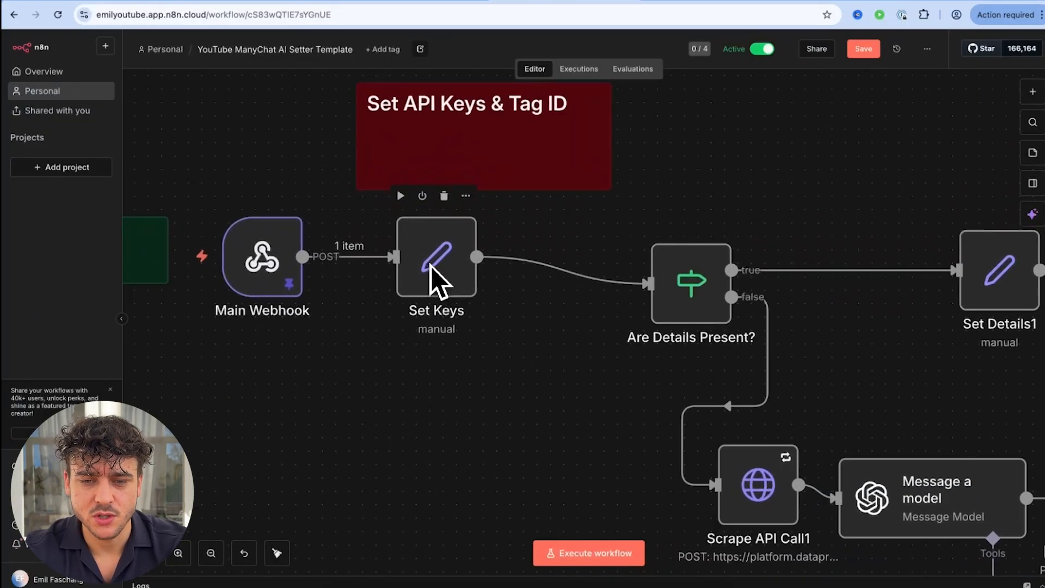
{"action": "left_click_drag", "start_coordinate": [566, 425], "coordinate": [367, 207]}
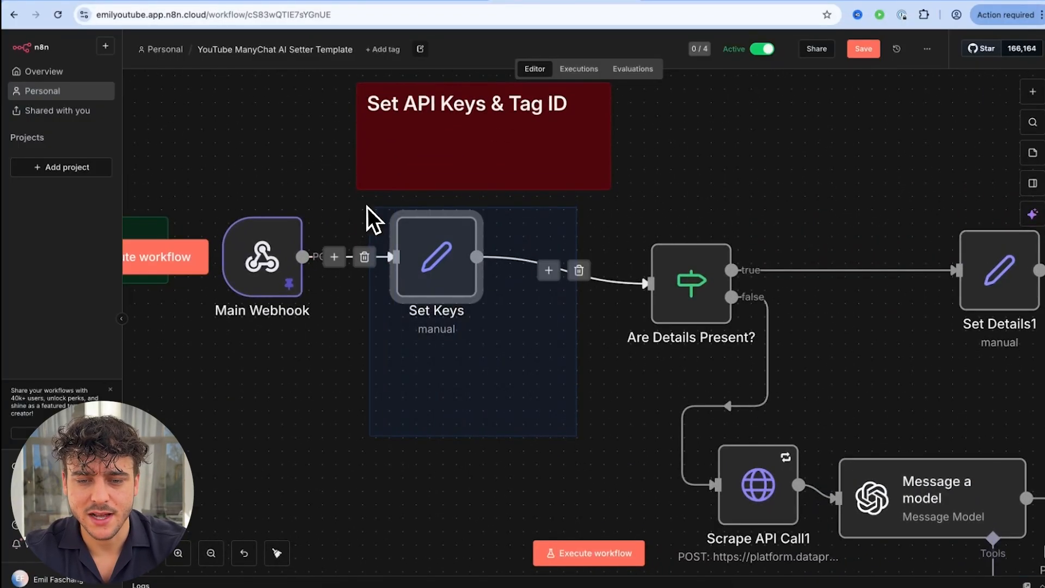
{"action": "left_click", "coordinate": [442, 432]}
{"action": "double_click", "coordinate": [433, 271]}
{"action": "left_click_drag", "start_coordinate": [509, 185], "coordinate": [420, 186]}
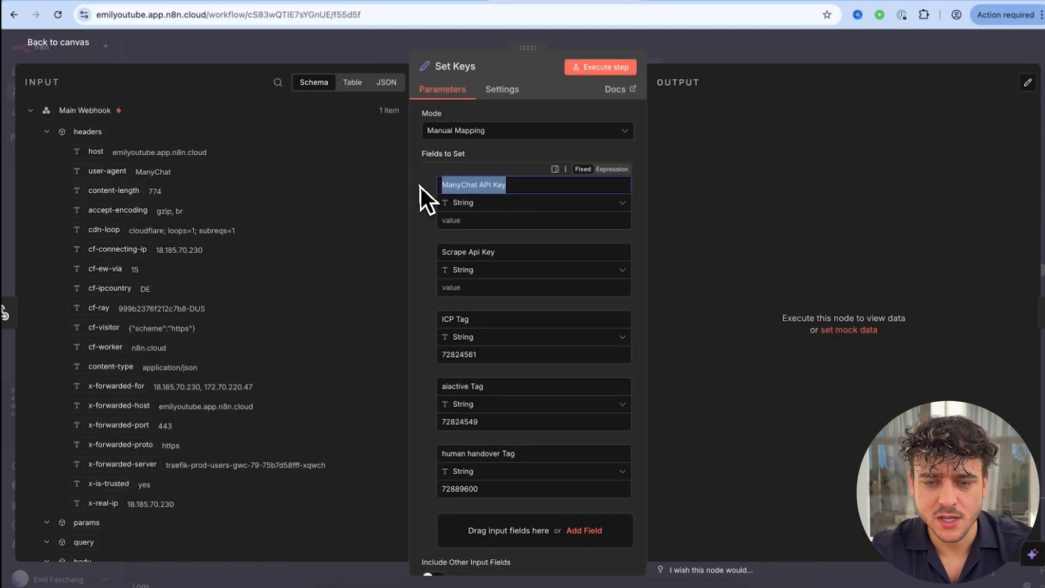
- Copy the API key from ManyChat's API settings and paste it as the ManyChat API Key value in the Set Keys node
{"action": "left_click", "coordinate": [480, 220]}
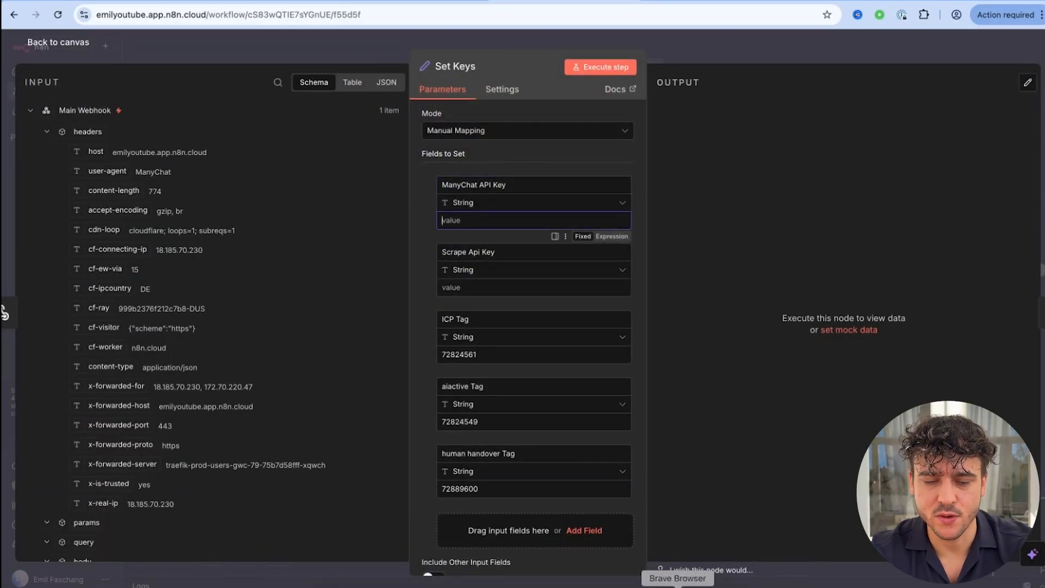
{"action": "left_click", "coordinate": [678, 586]}
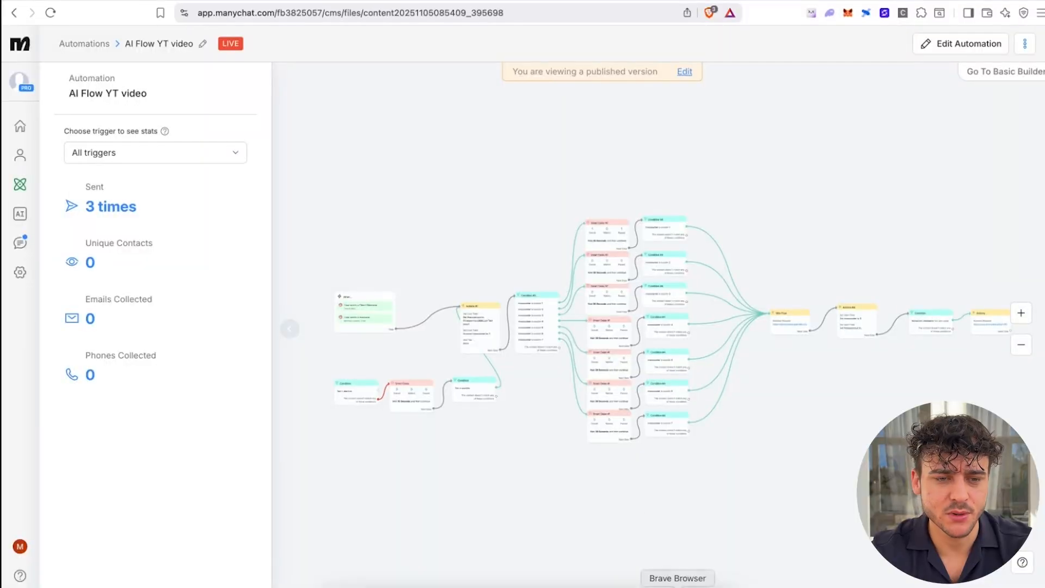
{"action": "left_click", "coordinate": [20, 274]}
{"action": "scroll", "coordinate": [93, 479], "scroll_direction": "down", "scroll_amount": 10}
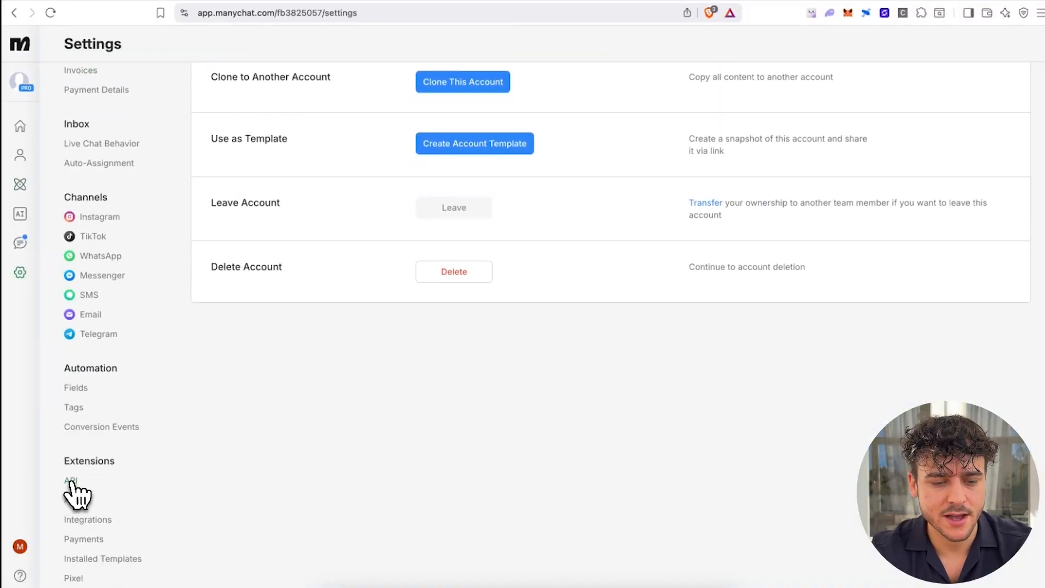
{"action": "left_click", "coordinate": [71, 483]}
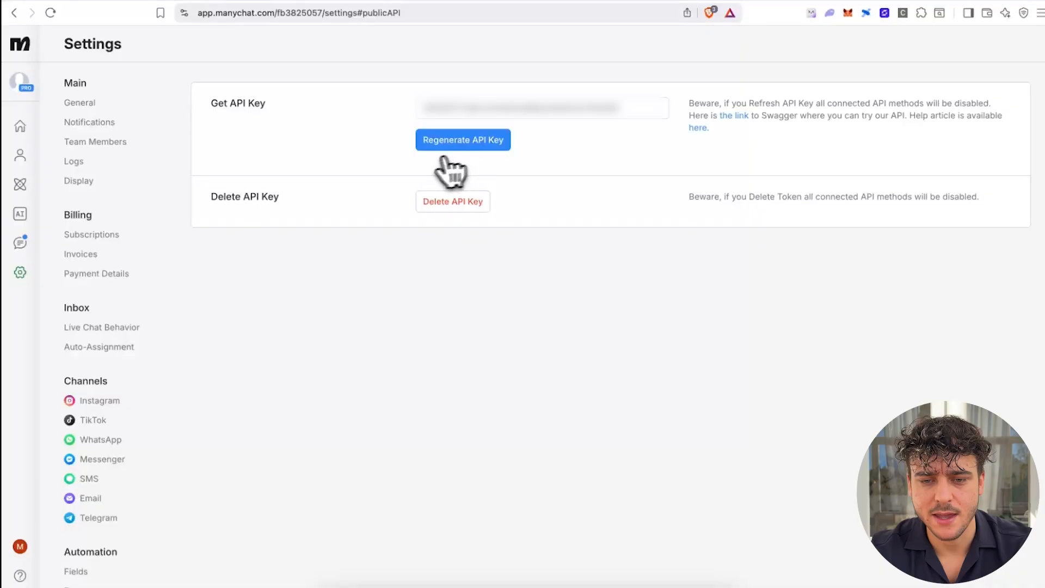
{"action": "left_click", "coordinate": [437, 108]}
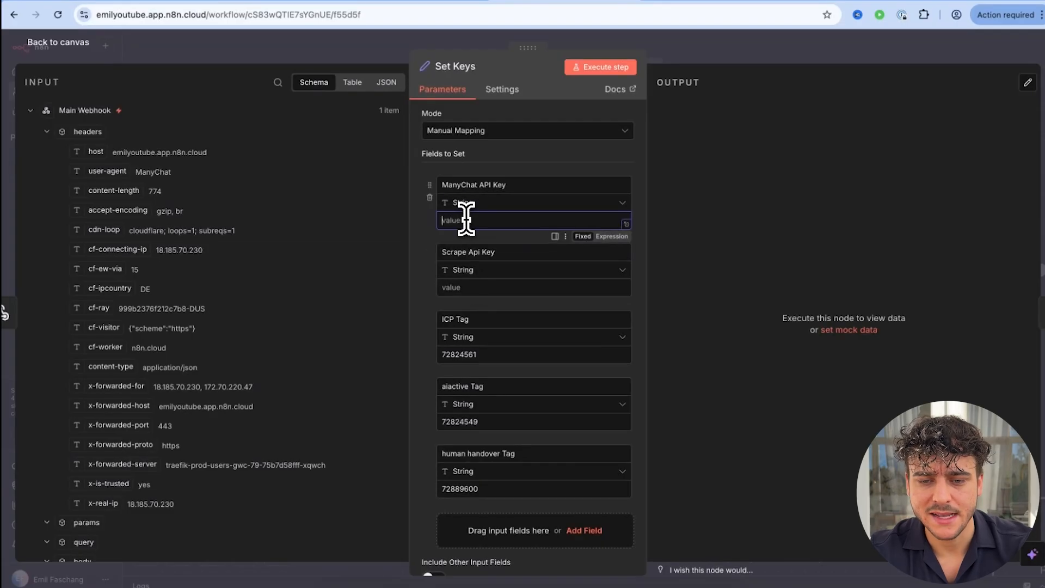
{"action": "key", "text": "ctrl+v"}
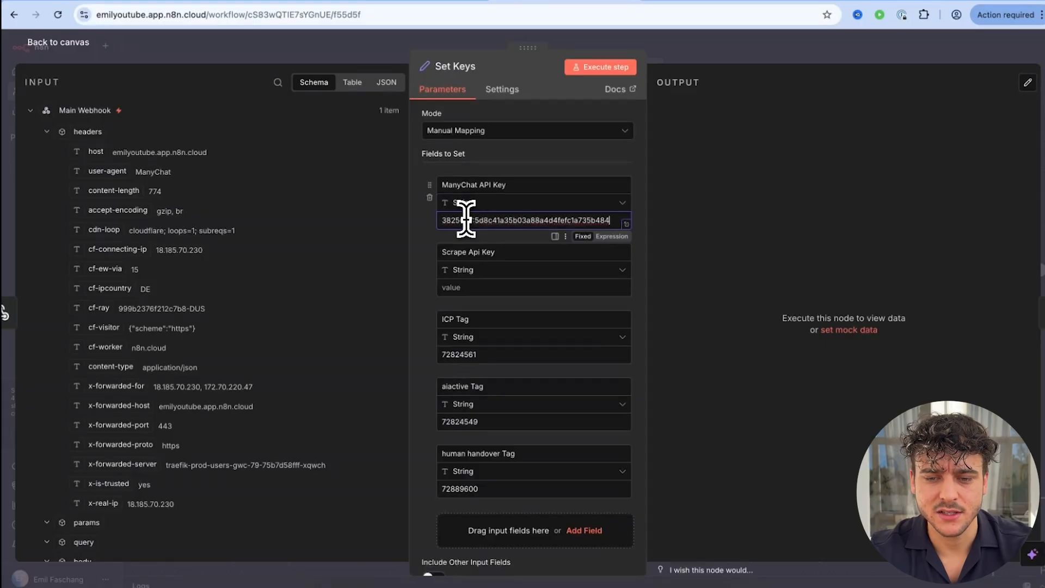
{"action": "left_click", "coordinate": [705, 206]}
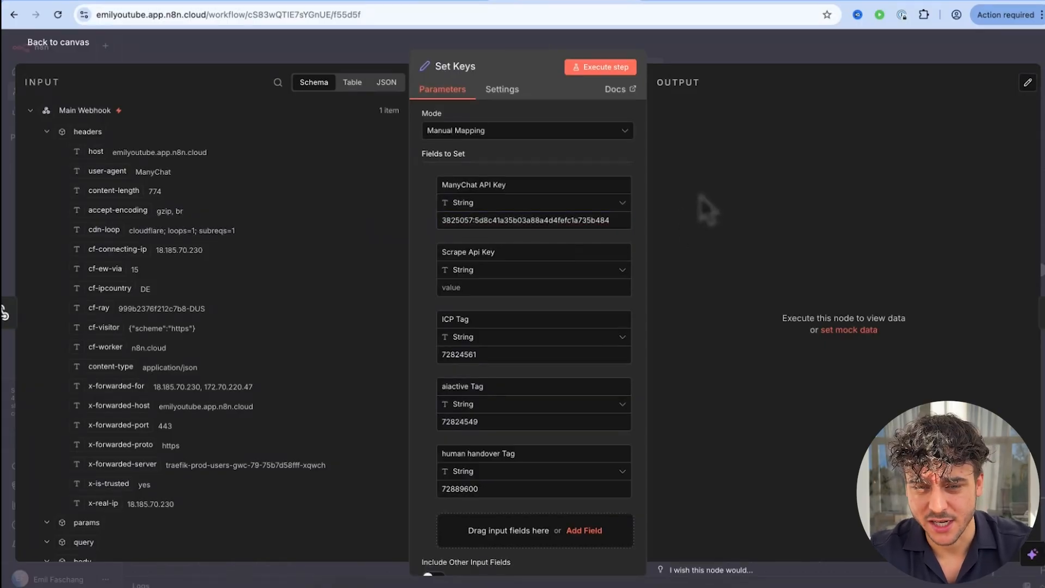
- Return to the Automate Instagram Appointment Setting lesson and open its ManyChat Template link
{"action": "left_click", "coordinate": [418, 0]}
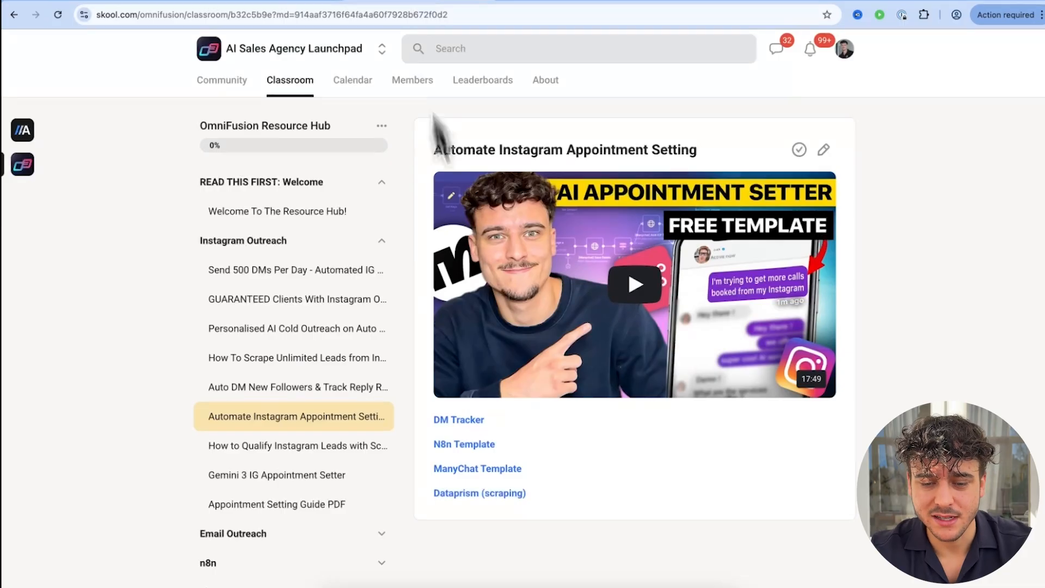
{"action": "triple_click", "coordinate": [501, 470]}
{"action": "left_click", "coordinate": [506, 469]}
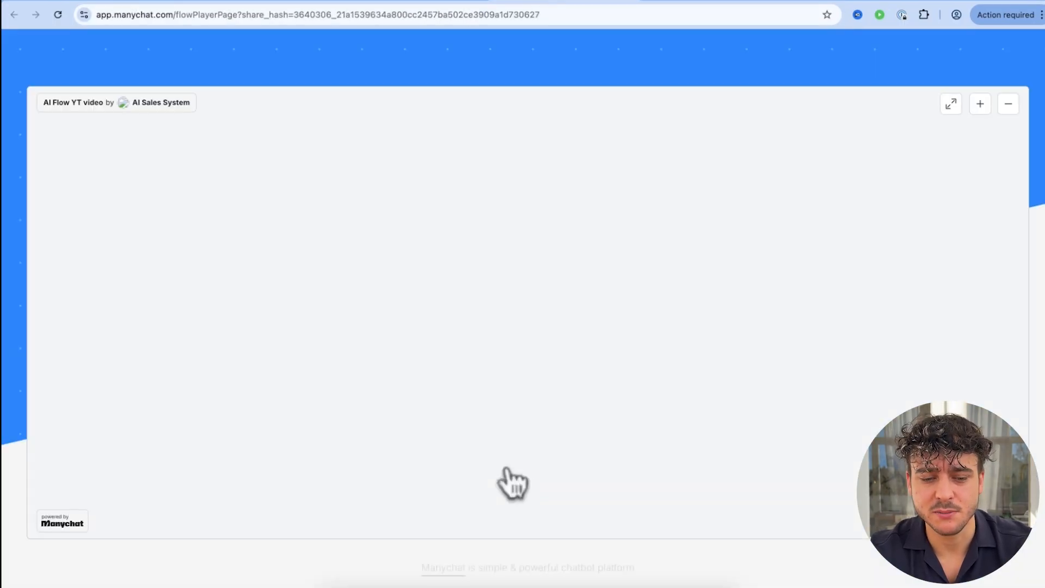
{"action": "left_click_drag", "start_coordinate": [367, 442], "coordinate": [394, 449]}
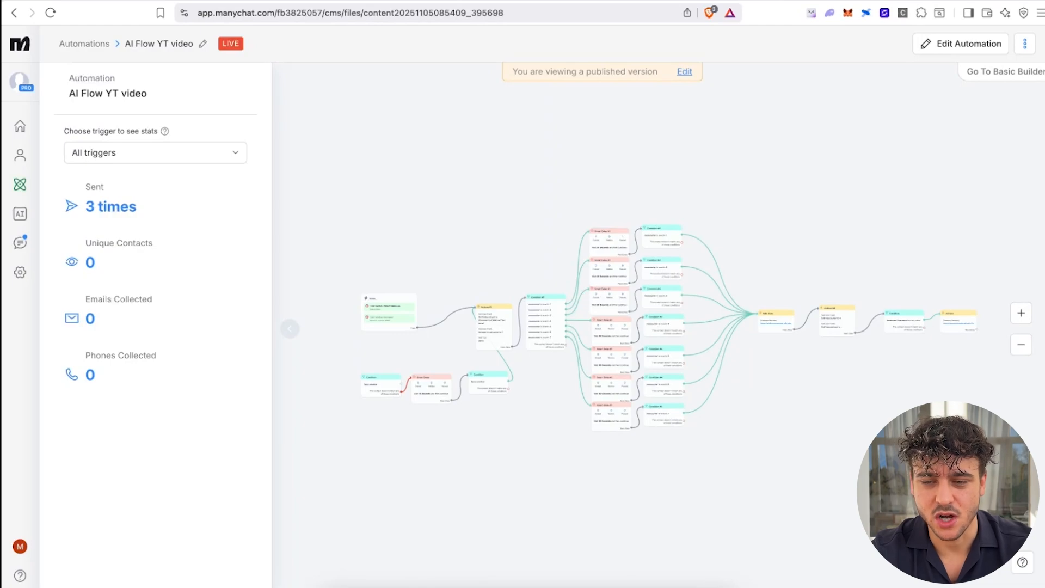
- Switch to ManyChat, open the AI Flow YT video automation for editing and look over its whole flow
{"action": "left_click", "coordinate": [684, 72]}
{"action": "scroll", "coordinate": [716, 158], "scroll_direction": "left", "scroll_amount": 1}
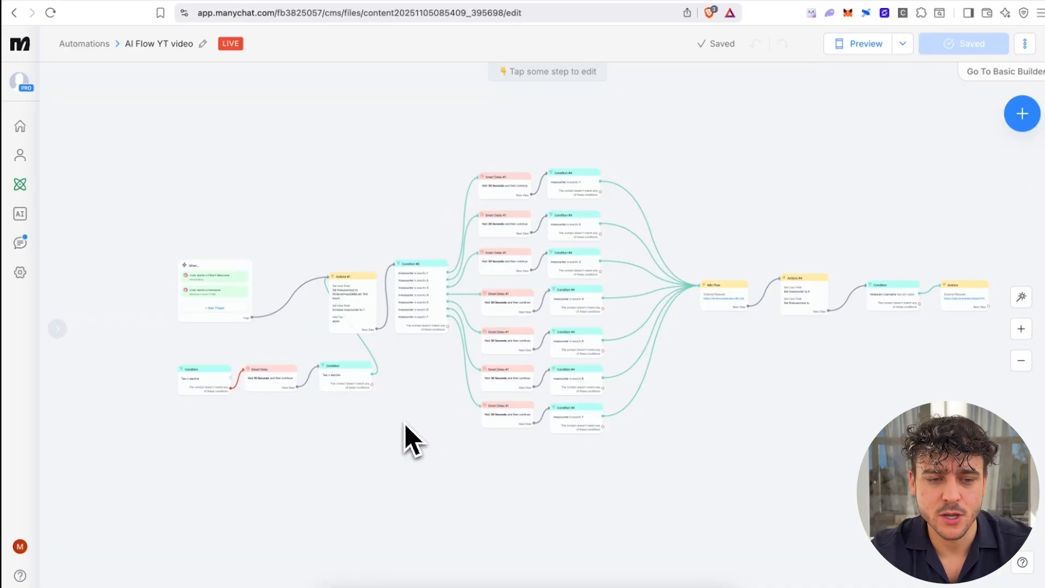
{"action": "scroll", "coordinate": [693, 448], "scroll_direction": "right", "scroll_amount": 1}
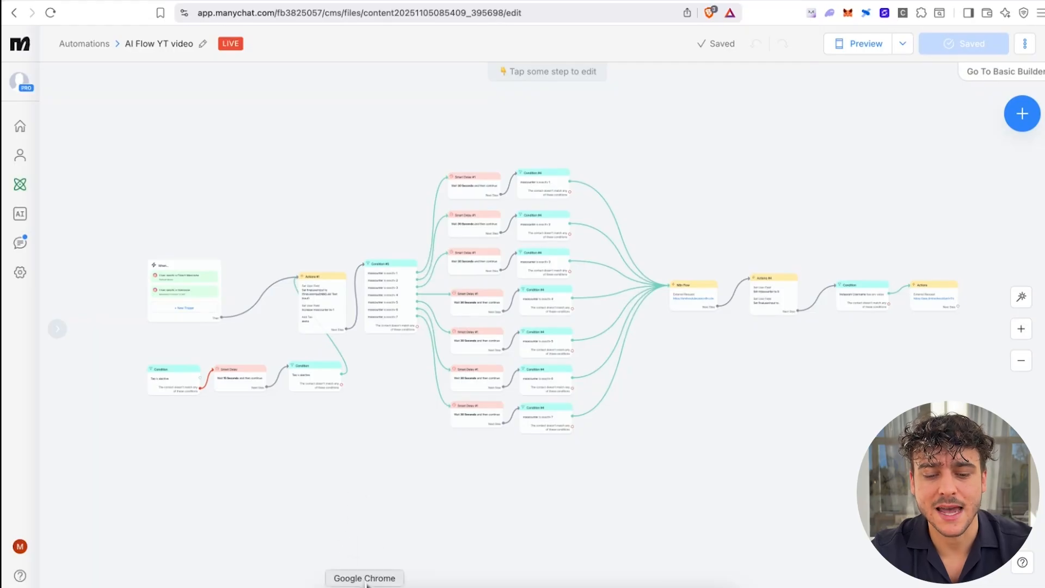
- Return to n8n and examine the ICP Tag, aiactive Tag and human handover Tag fields in the Set Keys node
{"action": "left_click", "coordinate": [364, 585]}
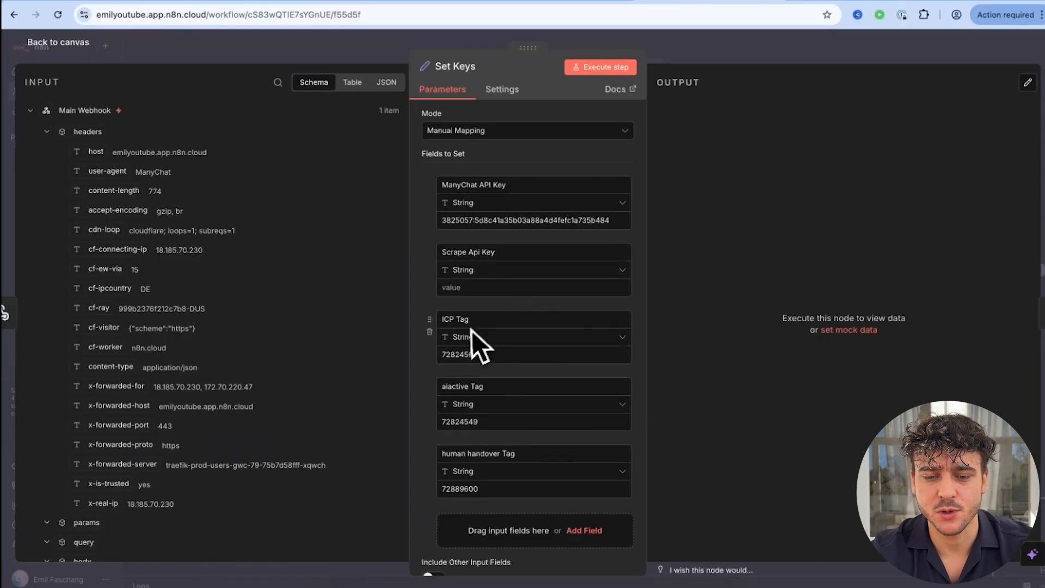
{"action": "left_click_drag", "start_coordinate": [462, 319], "coordinate": [406, 324]}
{"action": "left_click_drag", "start_coordinate": [499, 385], "coordinate": [437, 386]}
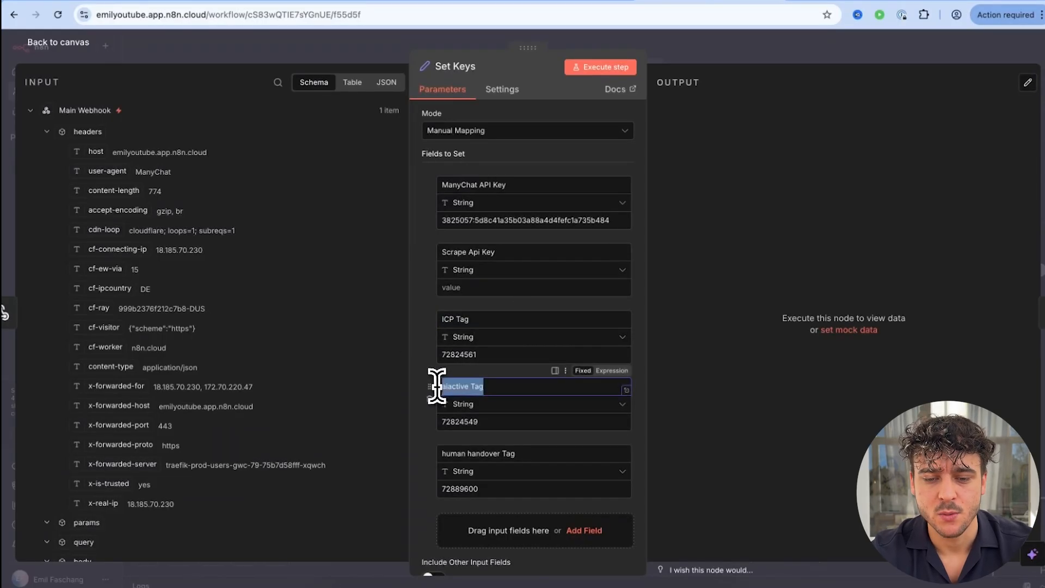
{"action": "left_click_drag", "start_coordinate": [472, 321], "coordinate": [393, 324]}
{"action": "left_click_drag", "start_coordinate": [498, 385], "coordinate": [364, 388]}
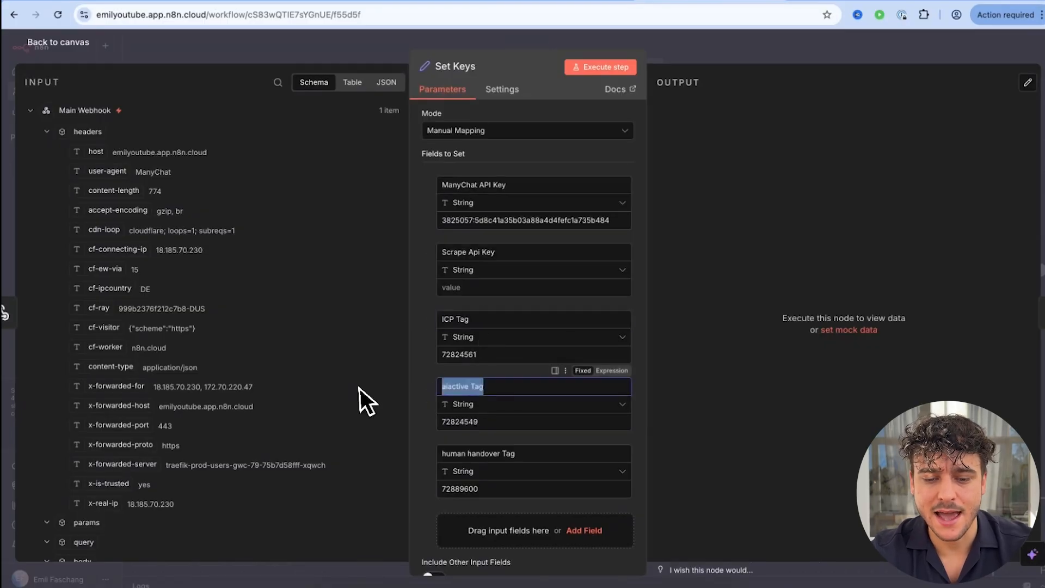
{"action": "left_click_drag", "start_coordinate": [525, 455], "coordinate": [404, 456]}
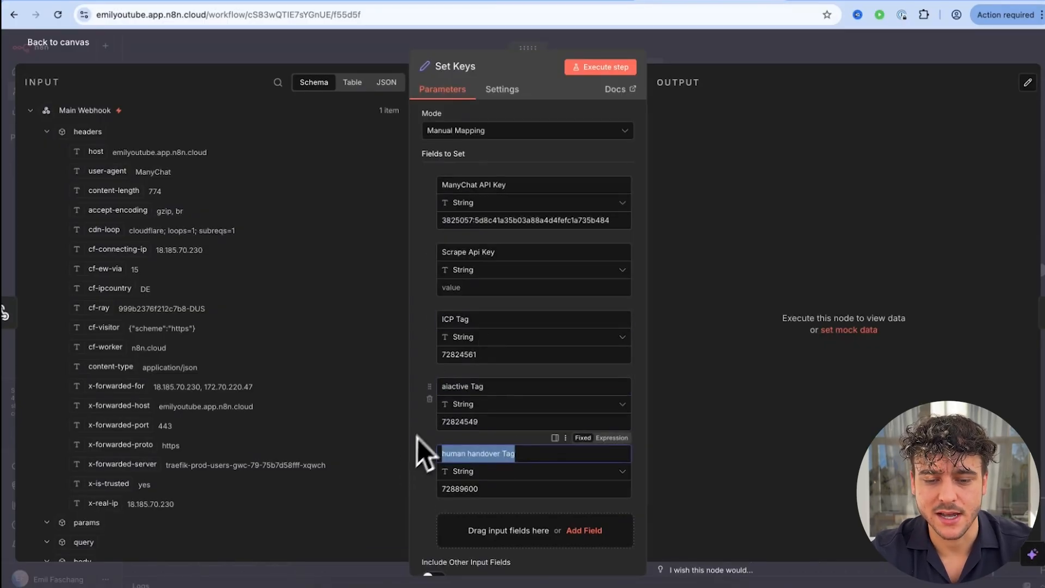
{"action": "left_click", "coordinate": [477, 382]}
{"action": "left_click_drag", "start_coordinate": [458, 385], "coordinate": [438, 385]}
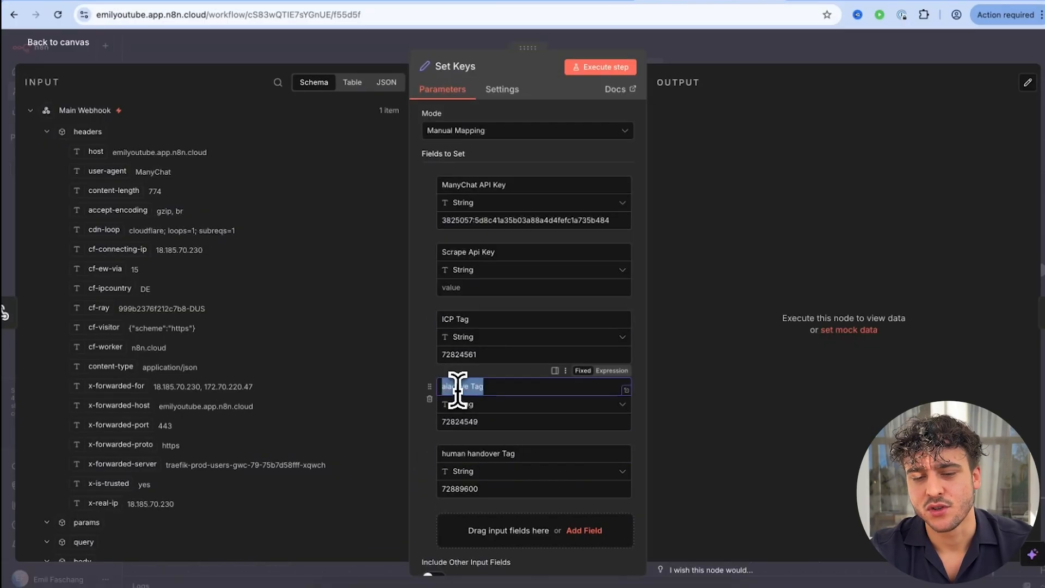
{"action": "left_click", "coordinate": [496, 388]}
{"action": "left_click_drag", "start_coordinate": [505, 452], "coordinate": [417, 454]}
{"action": "left_click", "coordinate": [540, 454]}
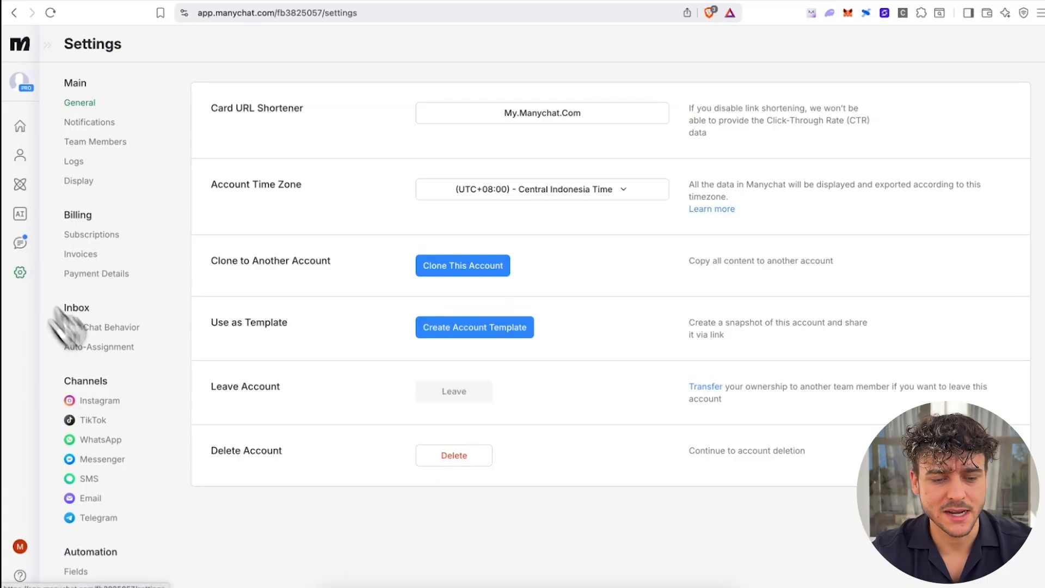
- Look up the aiactive tag's ID in ManyChat's tag settings and set the aiactive Tag value in Set Keys to 75456149
{"action": "scroll", "coordinate": [147, 436], "scroll_direction": "down", "scroll_amount": 4}
{"action": "left_click", "coordinate": [79, 410]}
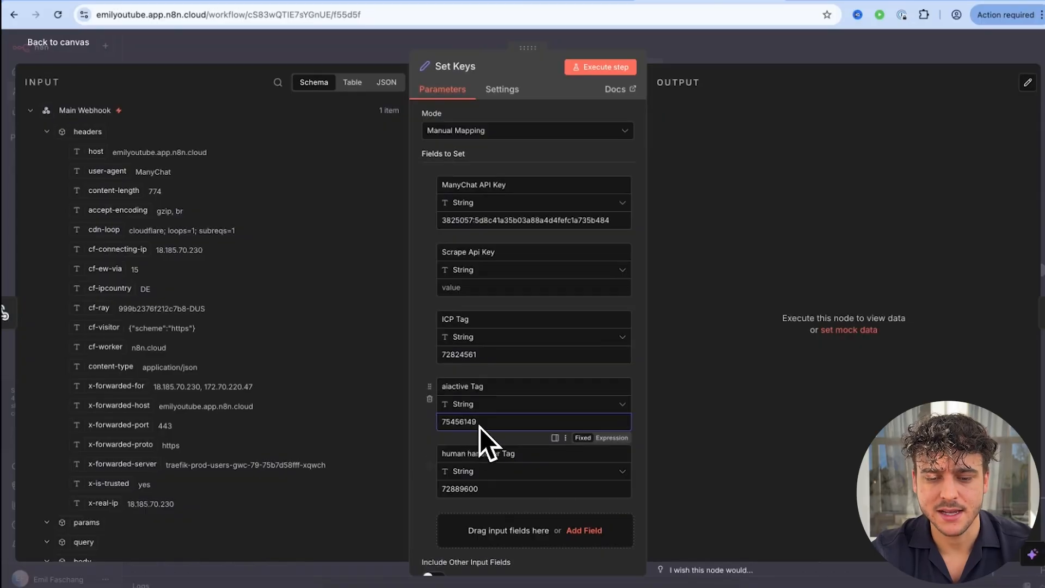
- Switch to ManyChat's tag settings and create a new tag named Human Handover in the Tags folder
{"action": "left_click_drag", "start_coordinate": [442, 454], "coordinate": [515, 454]}
{"action": "left_click", "coordinate": [678, 585]}
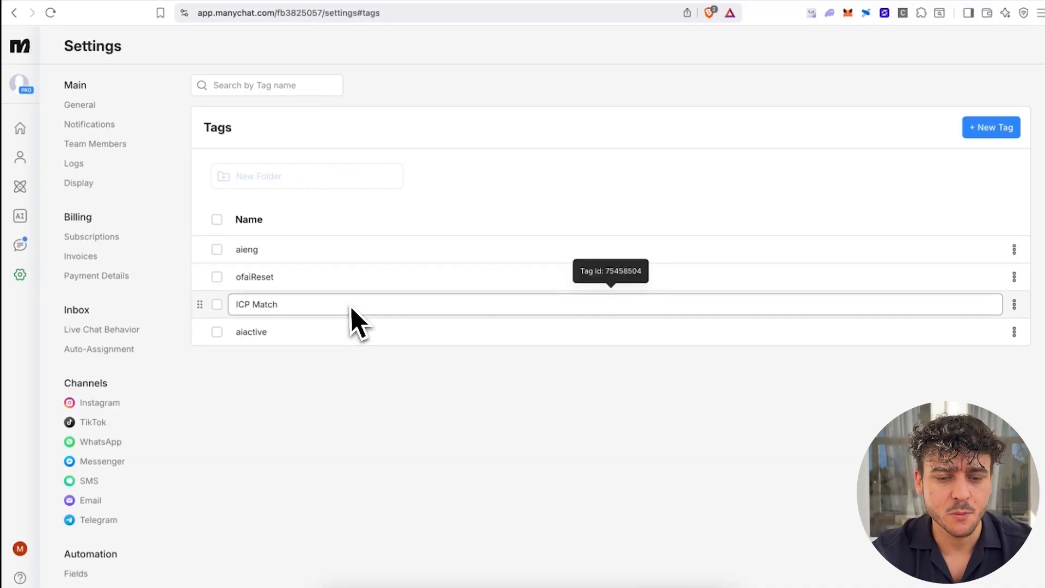
{"action": "left_click", "coordinate": [990, 126]}
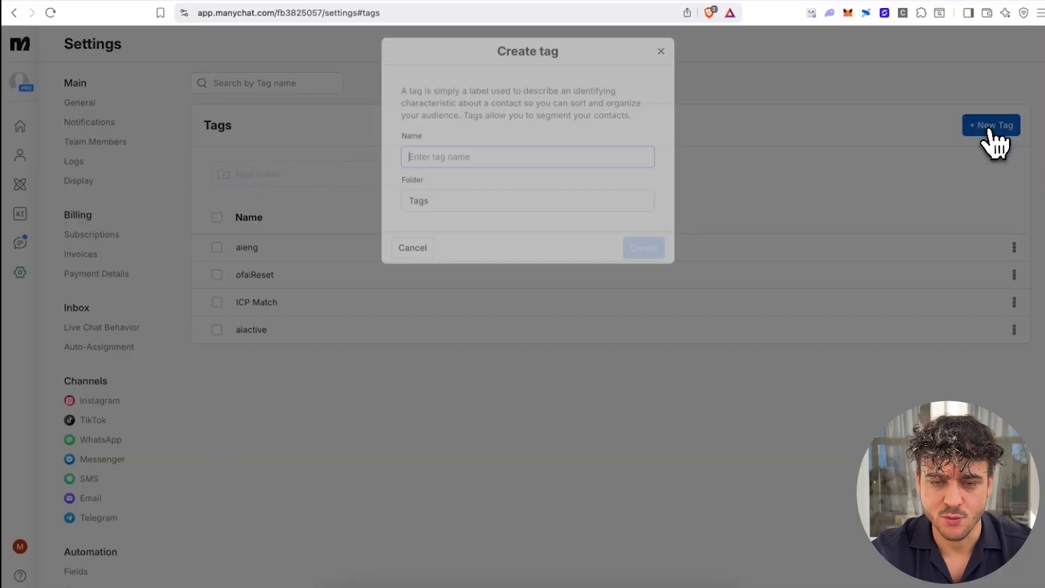
{"action": "type", "text": "Human"}
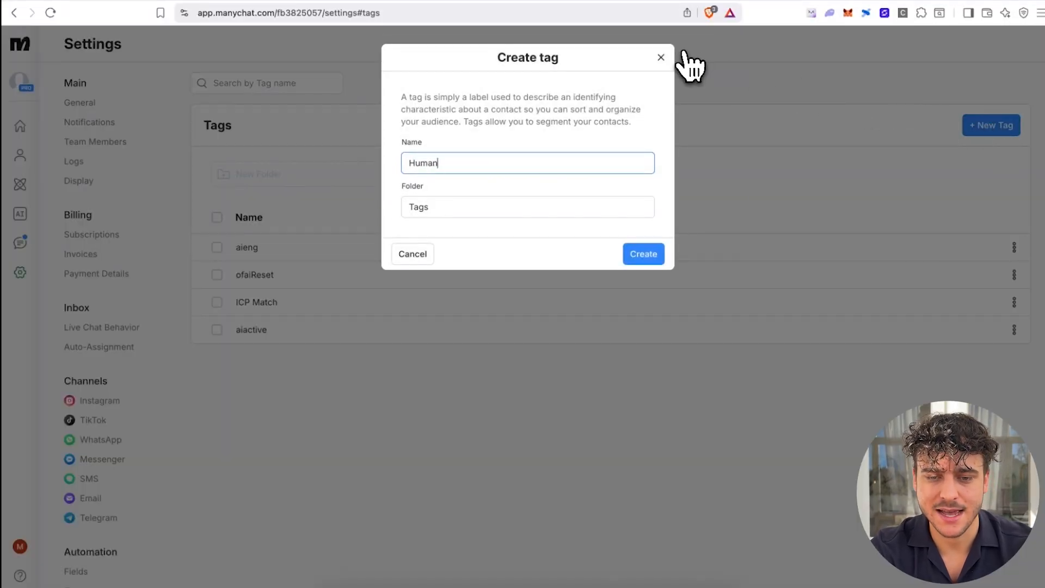
{"action": "type", "text": " Handover"}
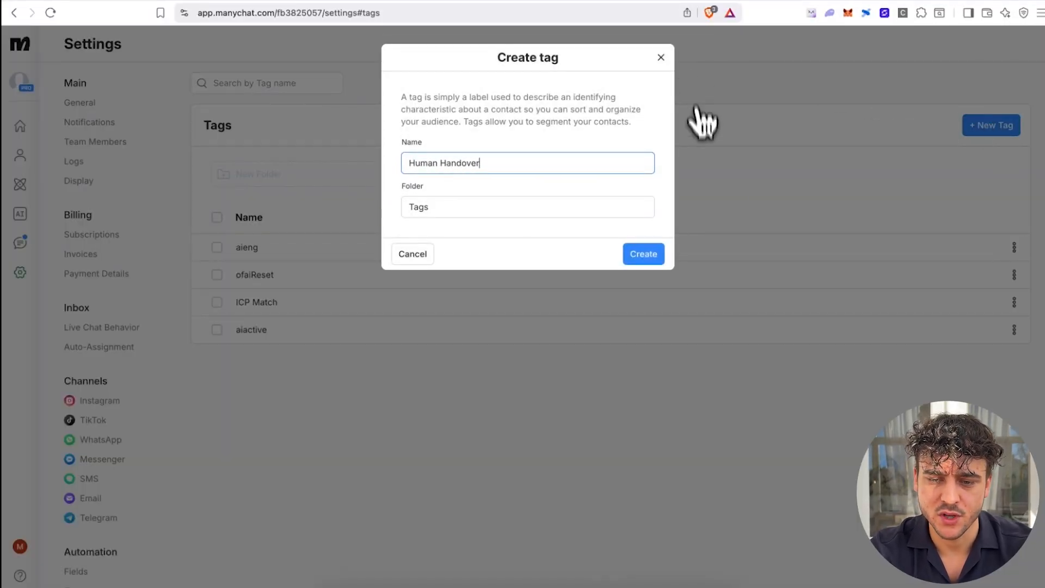
{"action": "left_click", "coordinate": [645, 256]}
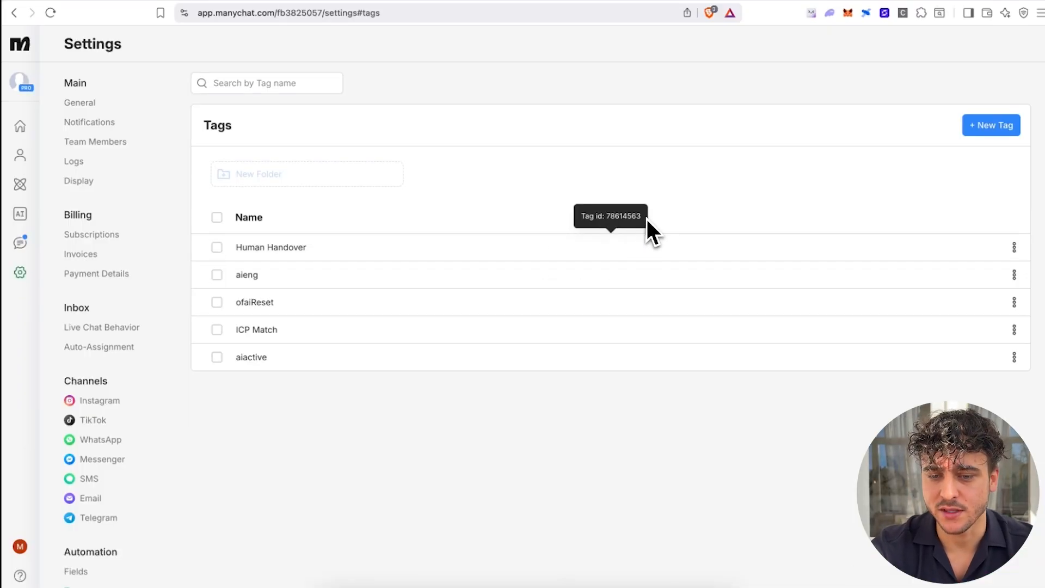
- Return to n8n and set the human handover Tag value in the Set Keys node to 78614563
{"action": "left_click", "coordinate": [365, 585]}
{"action": "double_click", "coordinate": [500, 489]}
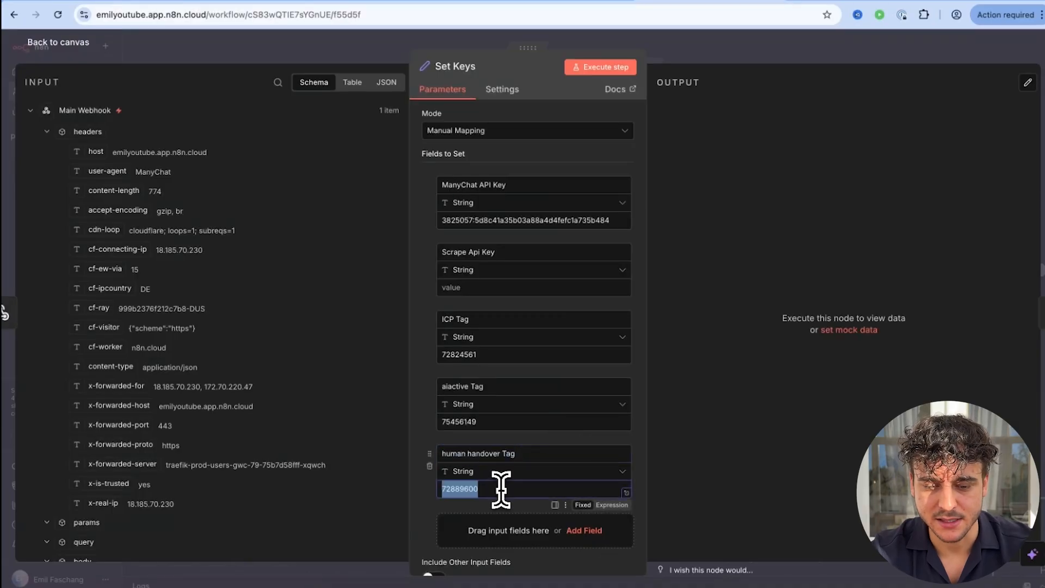
{"action": "left_click", "coordinate": [469, 442]}
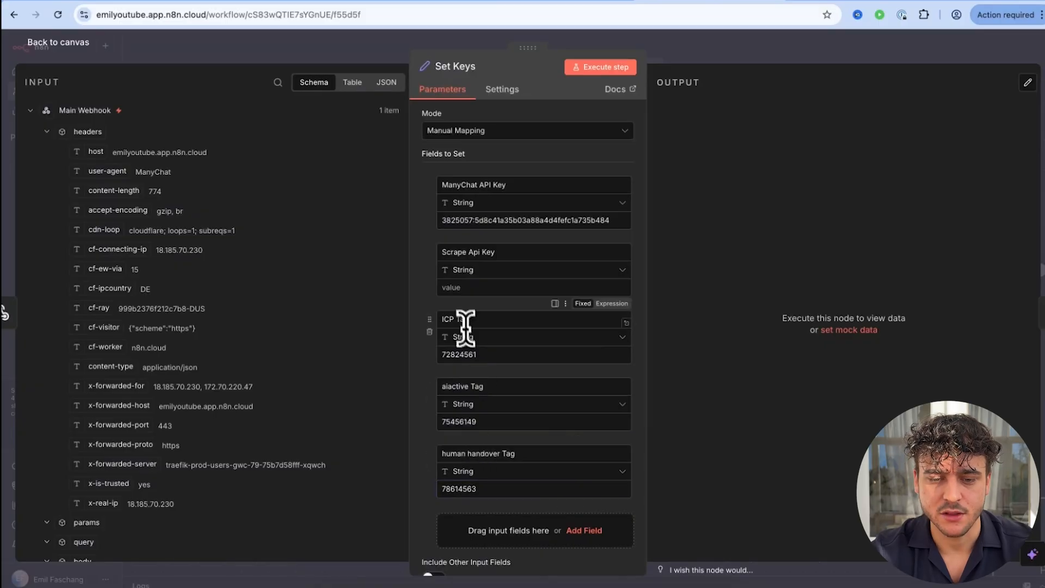
- Look up the ICP Match tag's ID in ManyChat's tag settings and set the ICP Tag value in n8n's Set Keys node to 75458504
{"action": "left_click", "coordinate": [479, 353]}
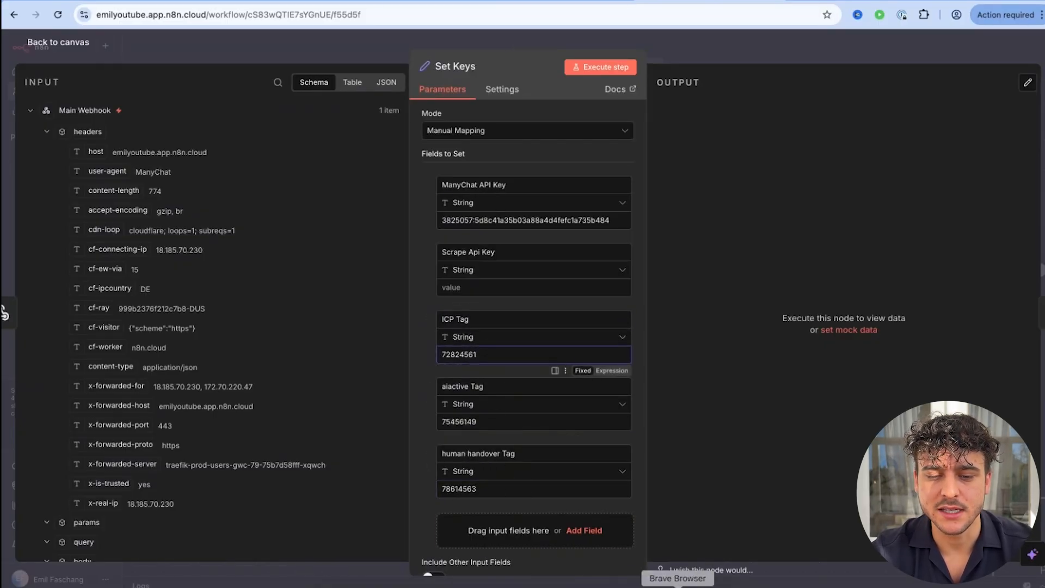
{"action": "left_click", "coordinate": [677, 587]}
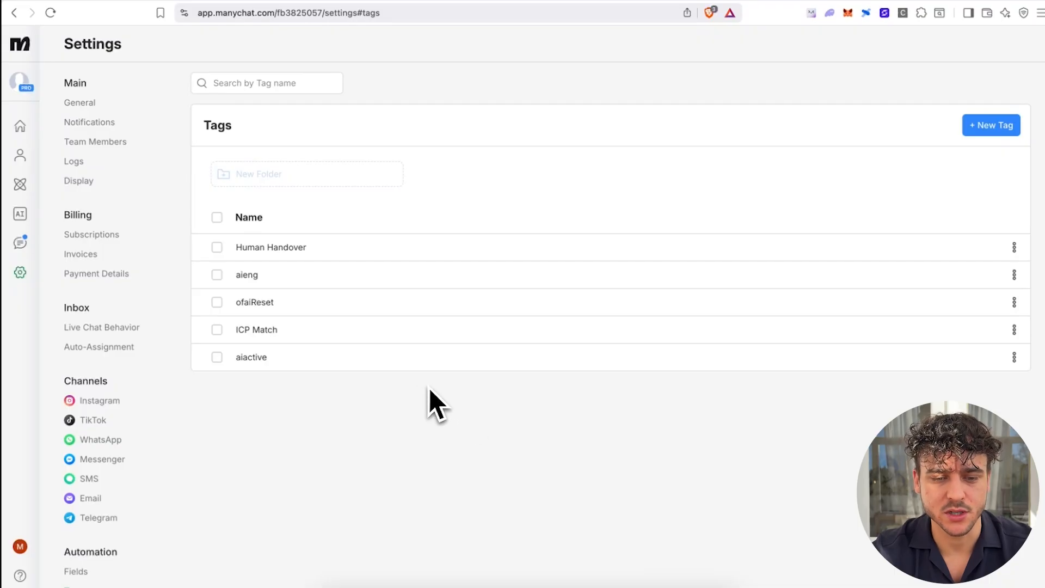
{"action": "left_click_drag", "start_coordinate": [233, 331], "coordinate": [284, 330]}
{"action": "left_click", "coordinate": [286, 333]}
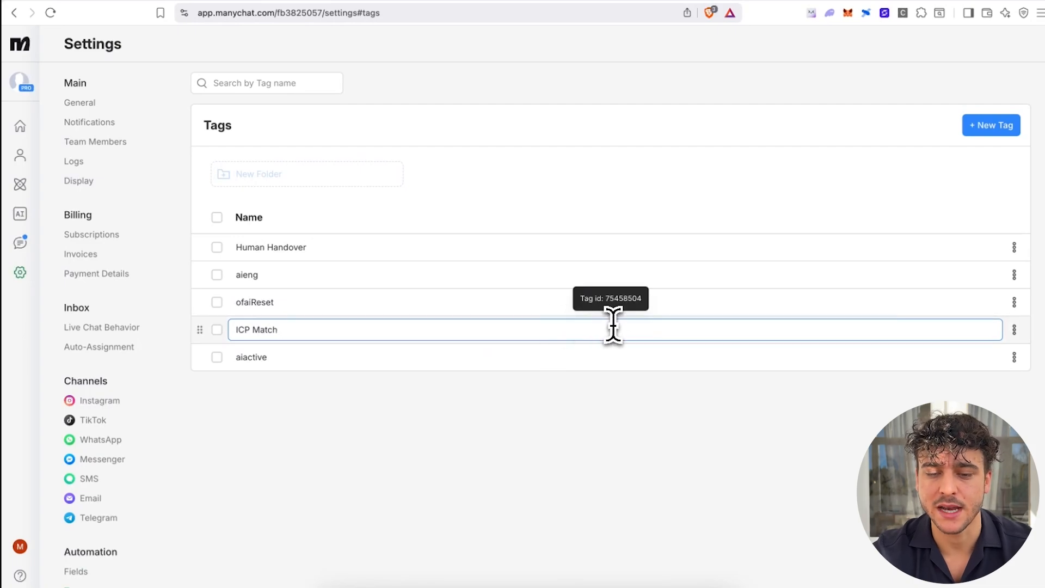
{"action": "left_click_drag", "start_coordinate": [607, 304], "coordinate": [643, 305]}
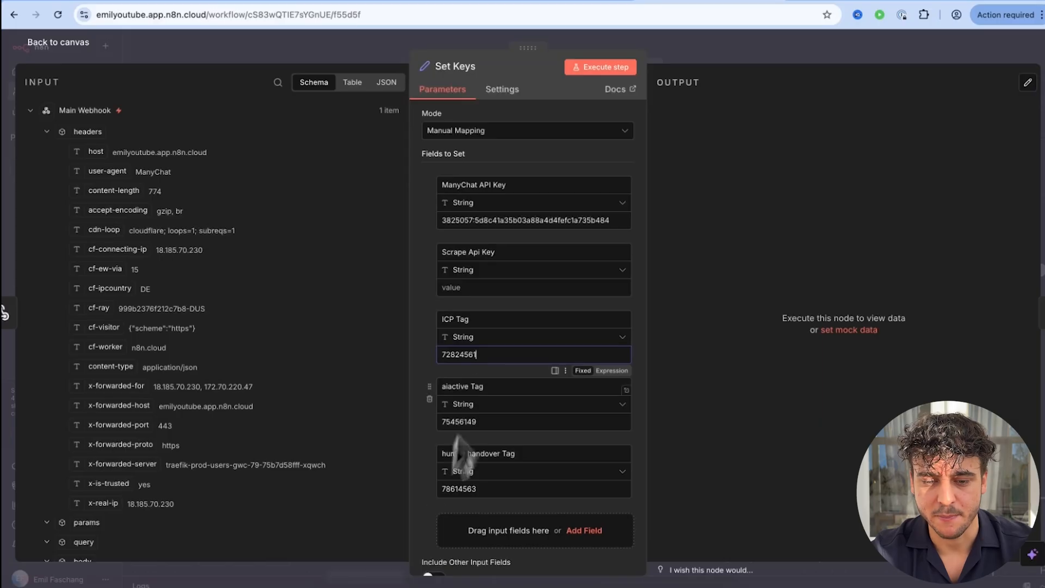
{"action": "left_click", "coordinate": [485, 354]}
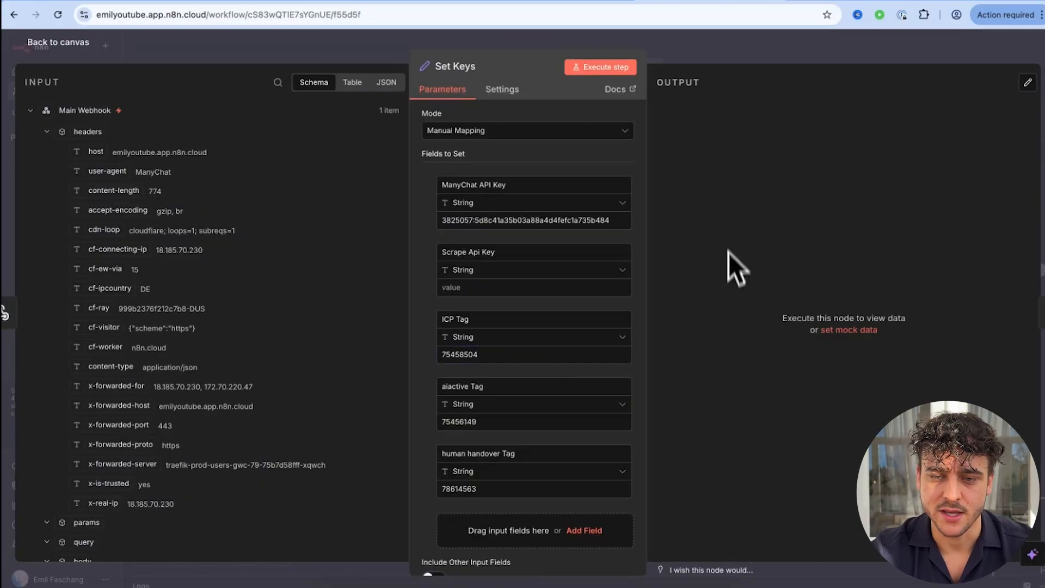
{"action": "left_click", "coordinate": [722, 52]}
- Examine the Scrape Instagram Profile branch from Are Details Present? through the Scrape API Call1 and Message a model nodes
{"action": "scroll", "coordinate": [615, 321], "scroll_direction": "down", "scroll_amount": 3}
{"action": "scroll", "coordinate": [615, 321], "scroll_direction": "right", "scroll_amount": 5}
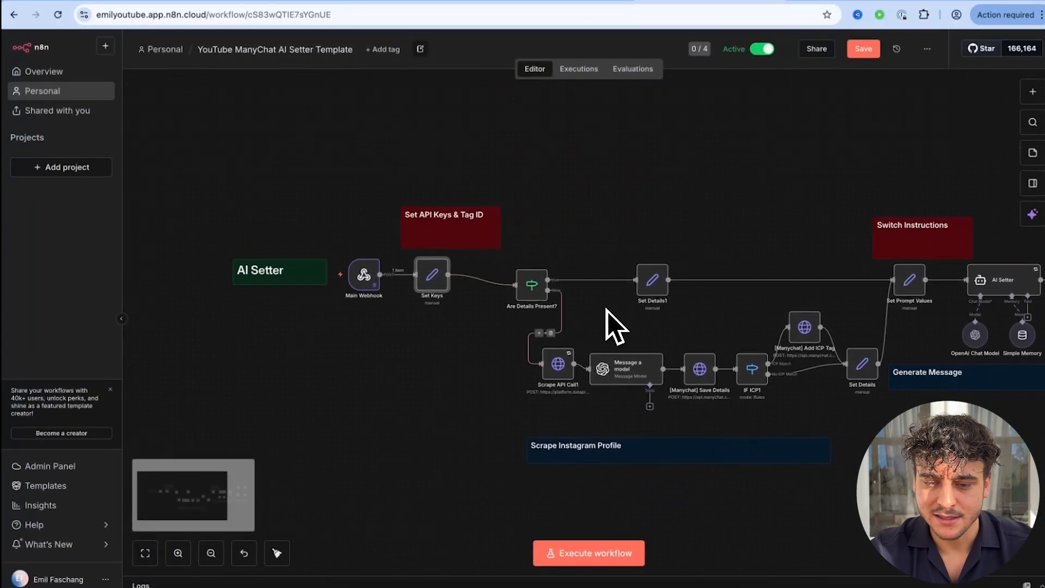
{"action": "left_click_drag", "start_coordinate": [410, 313], "coordinate": [855, 435]}
{"action": "left_click", "coordinate": [854, 434]}
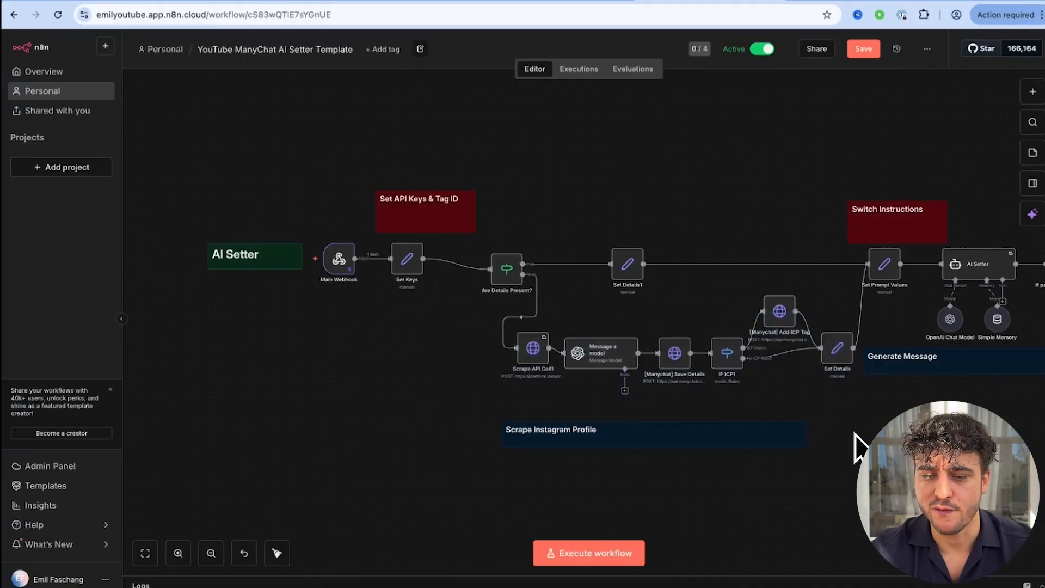
{"action": "scroll", "coordinate": [854, 435], "scroll_direction": "right", "scroll_amount": 5}
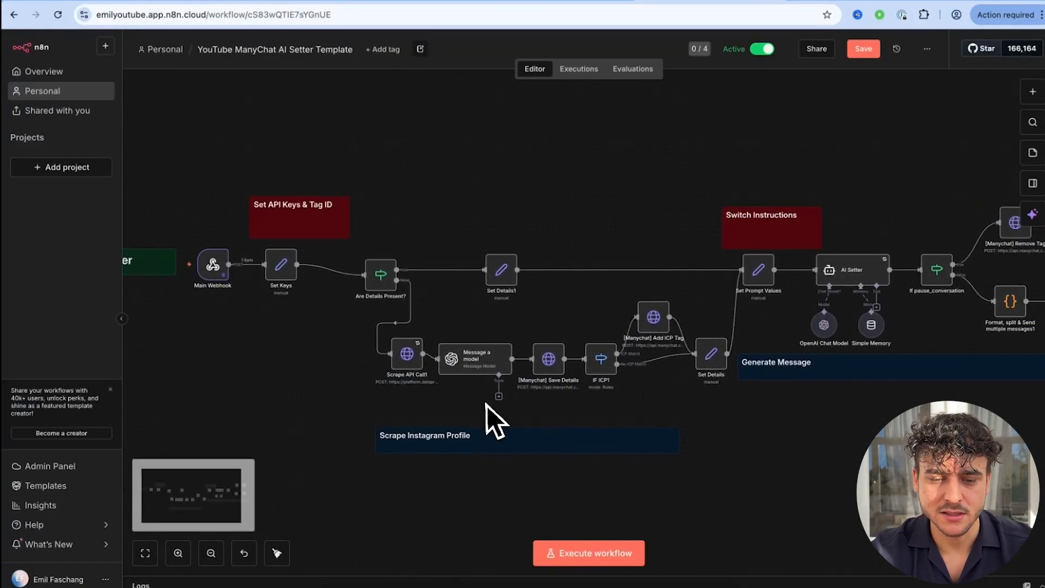
{"action": "scroll", "coordinate": [397, 415], "scroll_direction": "up", "scroll_amount": 4}
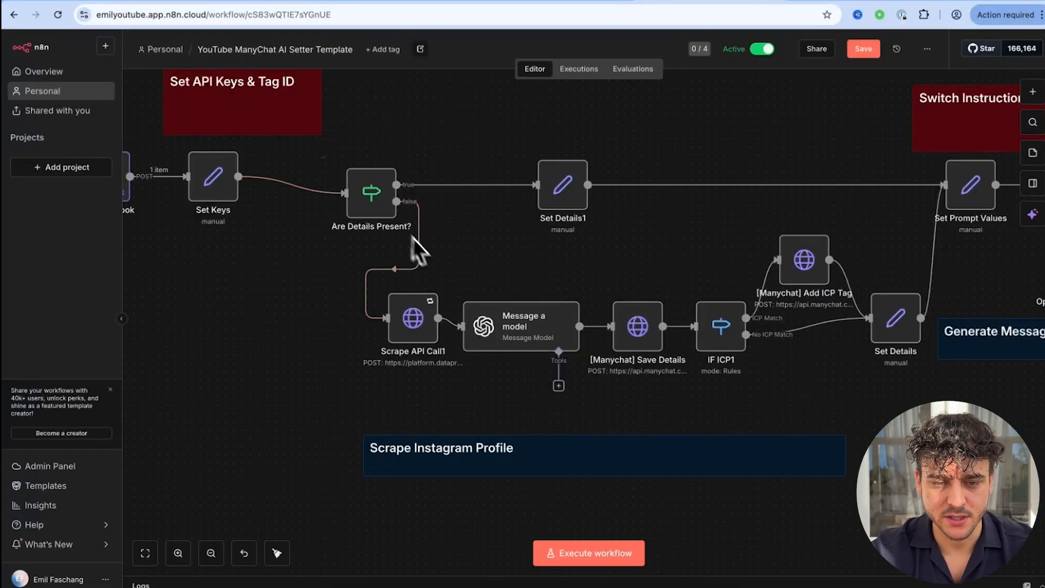
{"action": "left_click_drag", "start_coordinate": [308, 271], "coordinate": [460, 376]}
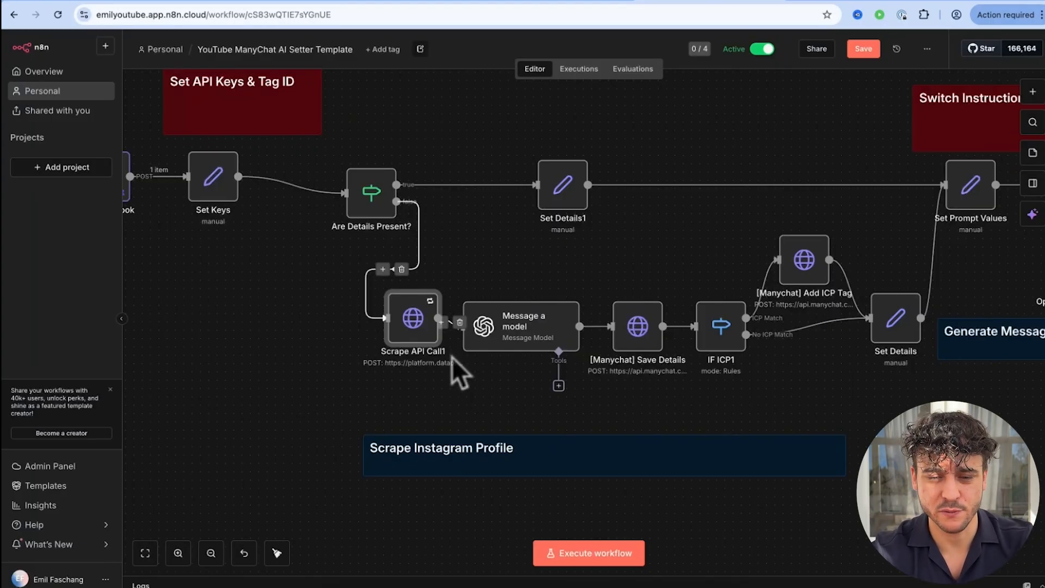
{"action": "left_click_drag", "start_coordinate": [590, 280], "coordinate": [460, 384]}
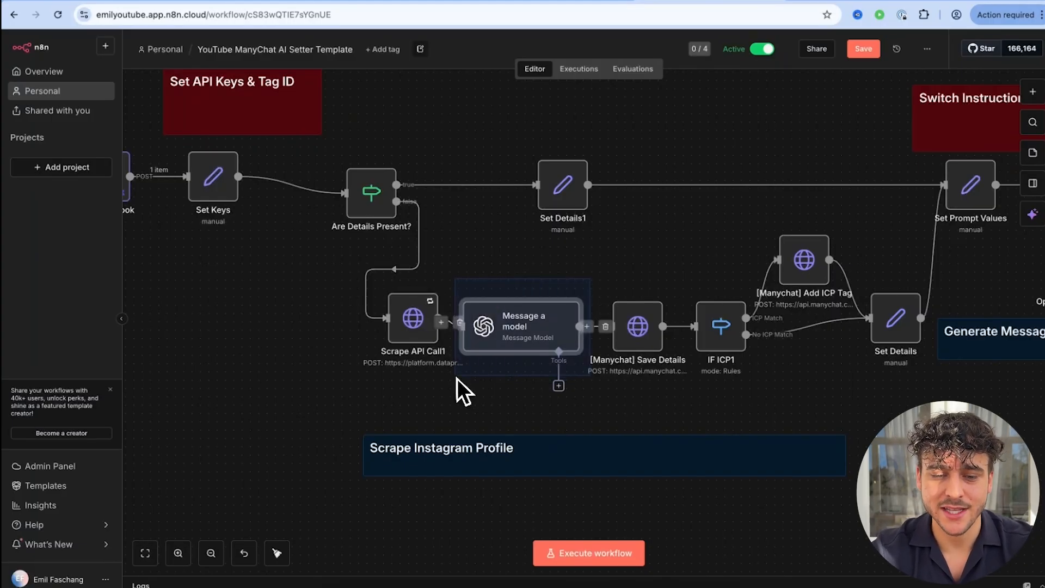
- Read the full Lead Analysis Expert system prompt with its ICP criteria in the Message a model node
{"action": "double_click", "coordinate": [530, 349]}
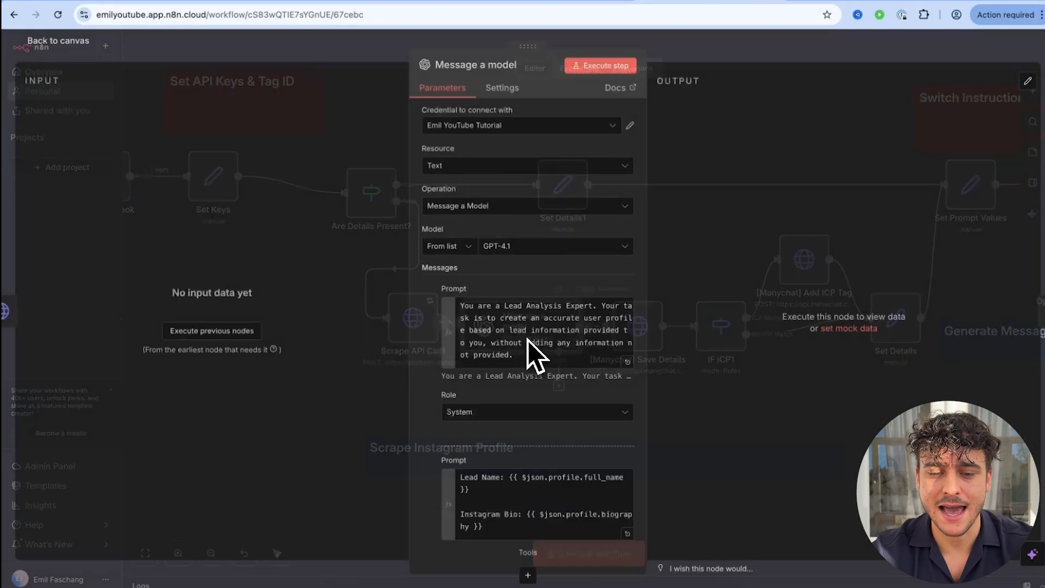
{"action": "left_click", "coordinate": [636, 375]}
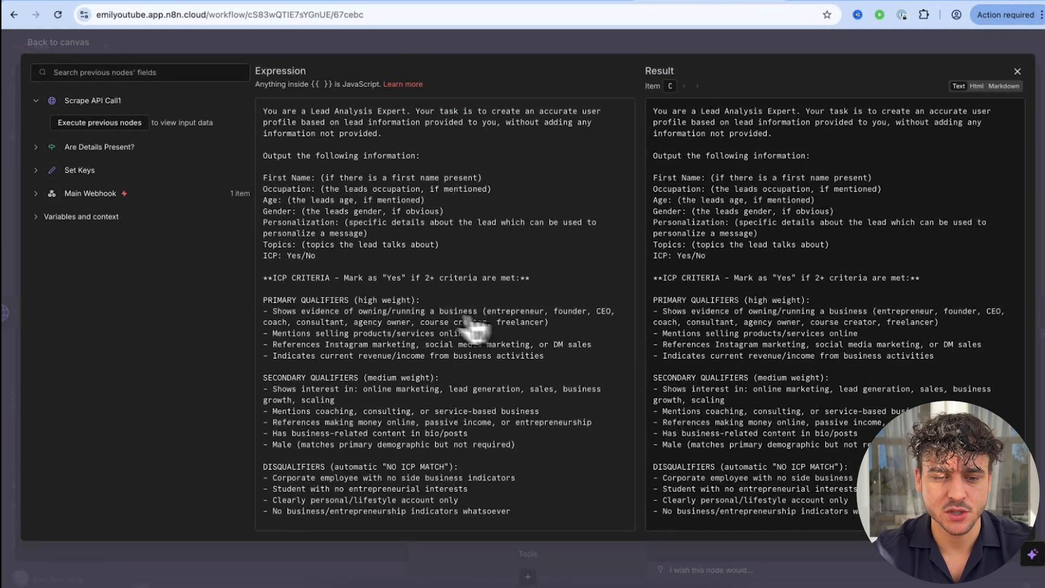
{"action": "scroll", "coordinate": [435, 324], "scroll_direction": "down", "scroll_amount": 2}
{"action": "scroll", "coordinate": [416, 324], "scroll_direction": "up", "scroll_amount": 2}
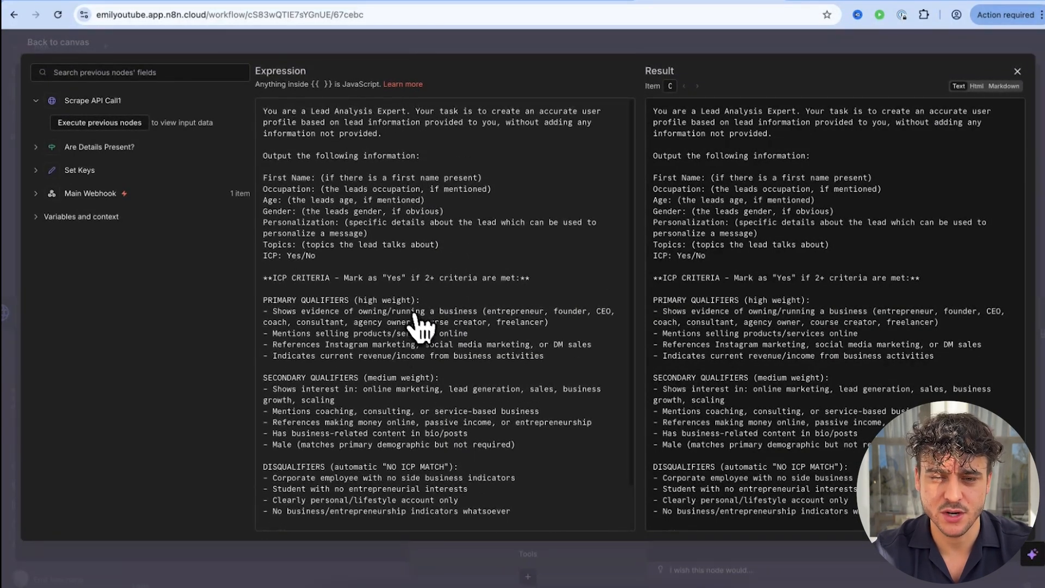
{"action": "left_click", "coordinate": [517, 51]}
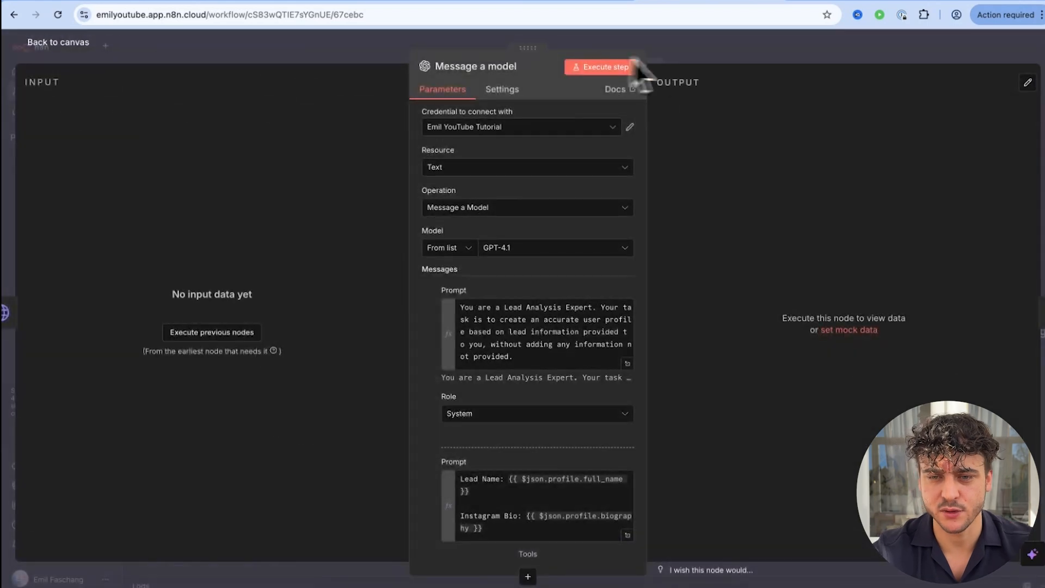
{"action": "left_click", "coordinate": [693, 61]}
- Examine the ICP branch, check the ICP Match tag in ManyChat's tag settings, and return to the n8n scraping branch
{"action": "left_click_drag", "start_coordinate": [594, 273], "coordinate": [500, 275]}
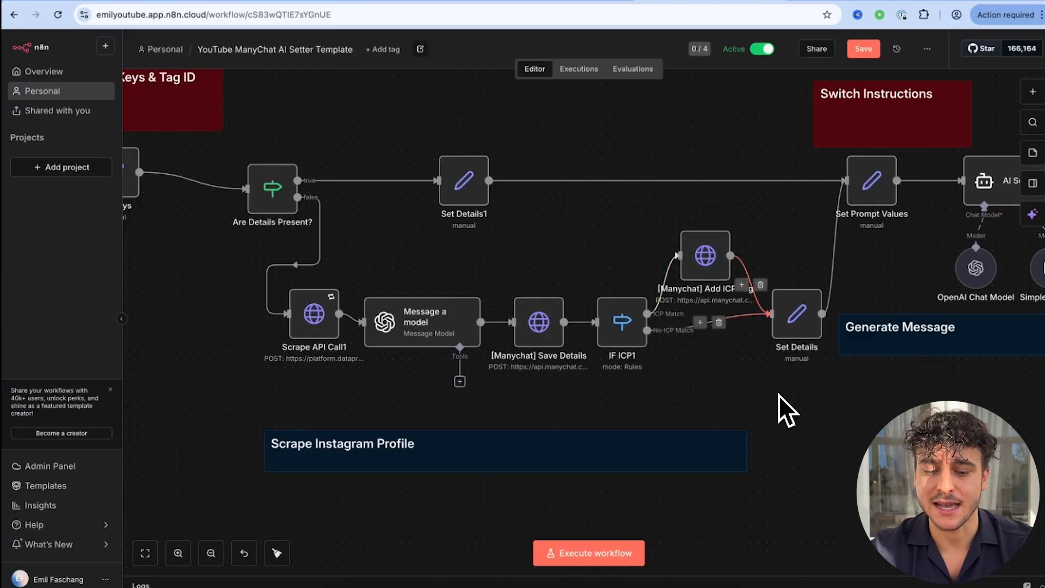
{"action": "left_click", "coordinate": [677, 586]}
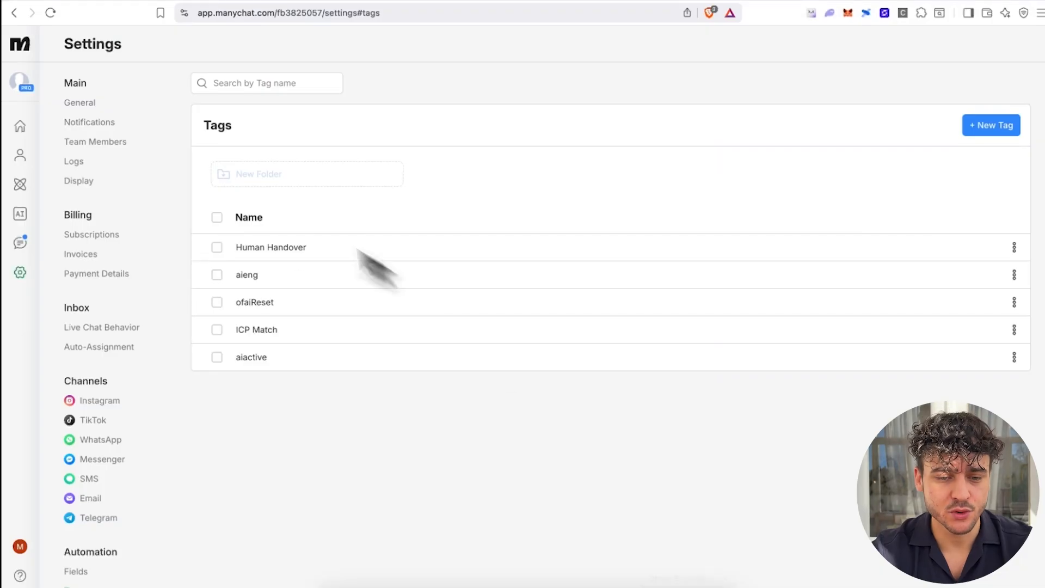
{"action": "left_click_drag", "start_coordinate": [236, 330], "coordinate": [288, 330]}
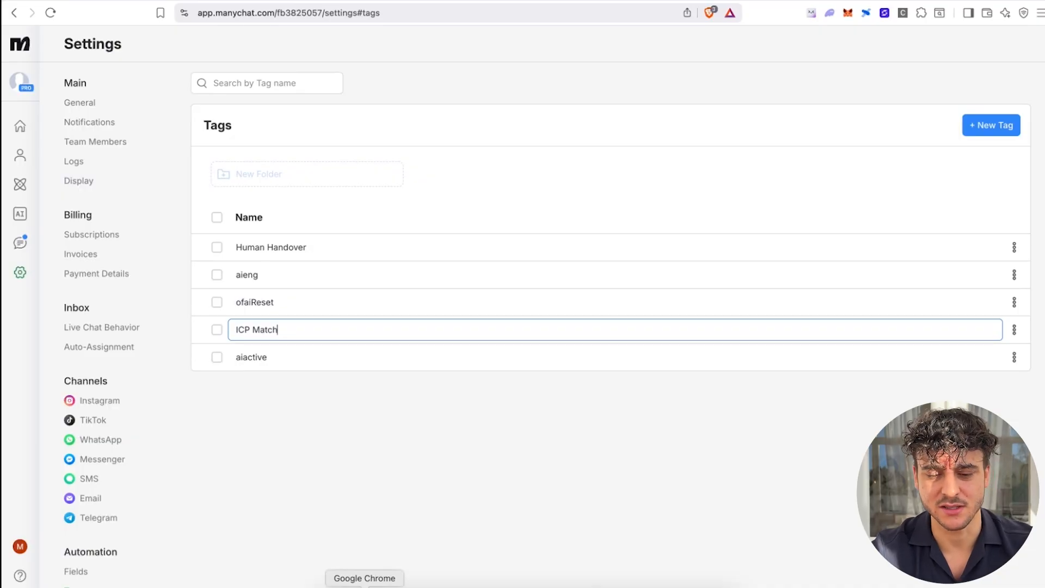
{"action": "left_click", "coordinate": [365, 586]}
{"action": "left_click_drag", "start_coordinate": [376, 343], "coordinate": [770, 443]}
{"action": "left_click", "coordinate": [355, 436]}
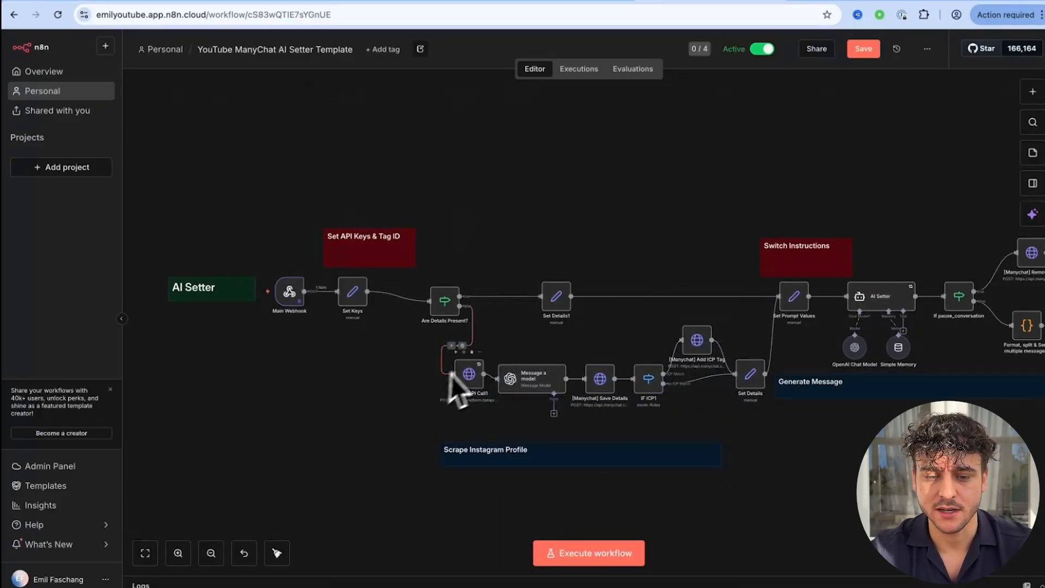
- Bypass the scraping branch by replacing its connection from Are Details Present? with one from the false output to Set Details1
{"action": "scroll", "coordinate": [457, 391], "scroll_direction": "up", "scroll_amount": 5}
{"action": "left_click", "coordinate": [454, 328]}
{"action": "left_click_drag", "start_coordinate": [460, 237], "coordinate": [642, 239]}
{"action": "scroll", "coordinate": [567, 311], "scroll_direction": "right", "scroll_amount": 3}
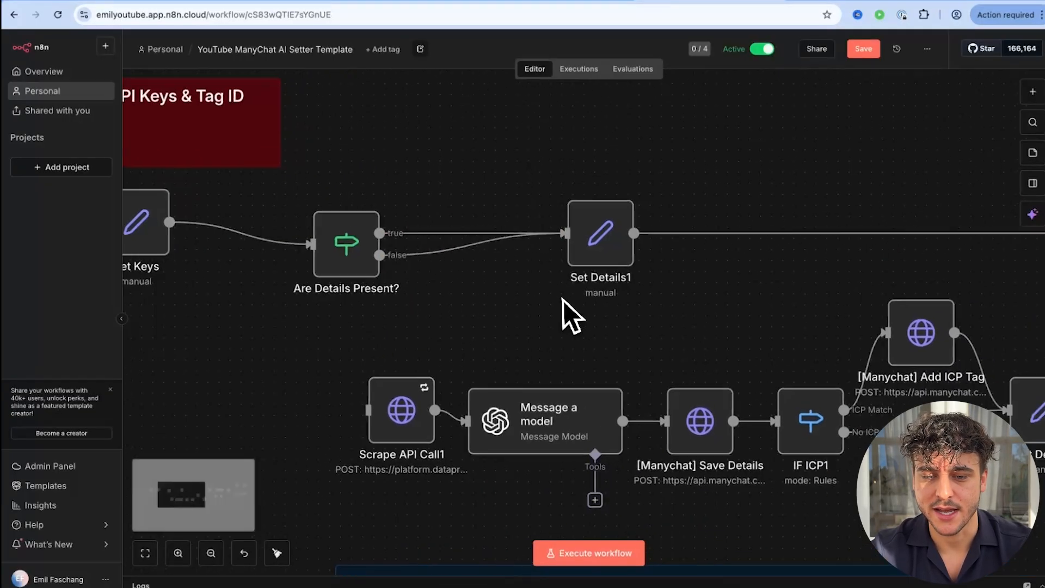
- Remove the false output's connection to Set Details1 and reconnect that output to Scrape API Call1
{"action": "mouse_move", "coordinate": [492, 273]}
{"action": "left_click", "coordinate": [479, 248]}
{"action": "left_click_drag", "start_coordinate": [373, 259], "coordinate": [361, 413]}
- Reopen the Set Keys node and locate the Scrape Api Key field
{"action": "scroll", "coordinate": [507, 371], "scroll_direction": "left", "scroll_amount": 5}
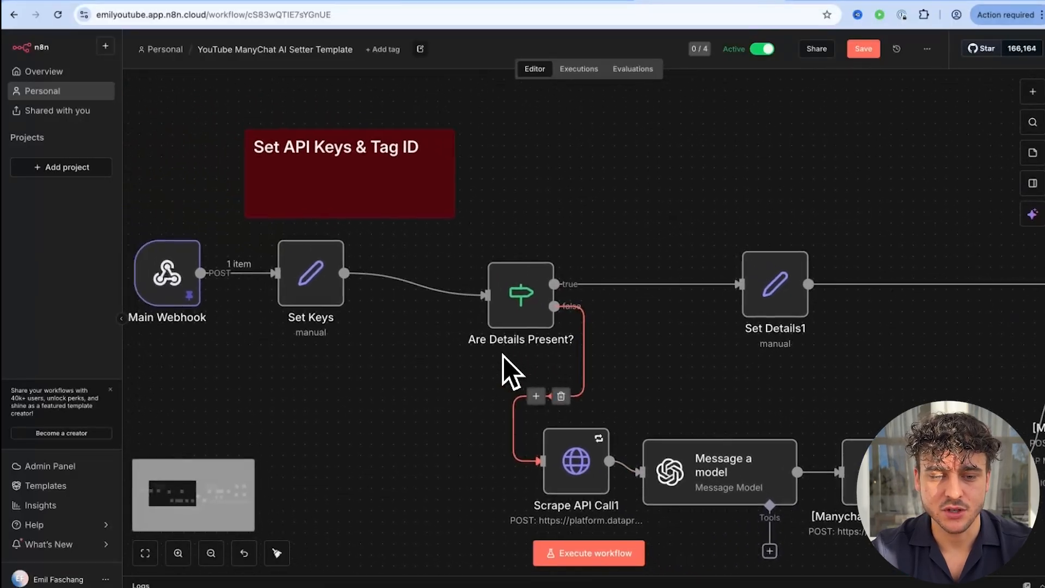
{"action": "double_click", "coordinate": [333, 294]}
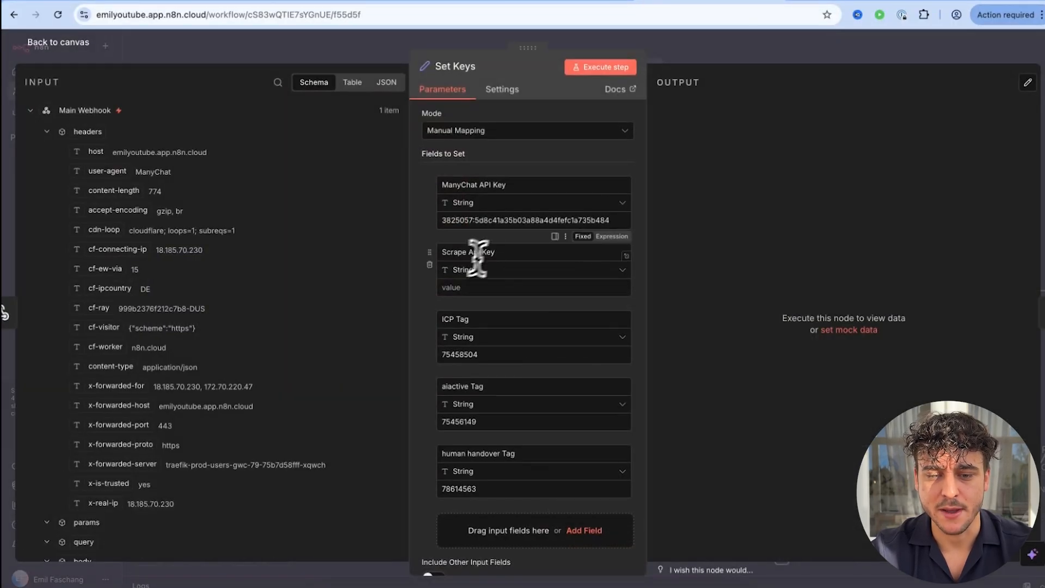
{"action": "left_click_drag", "start_coordinate": [497, 249], "coordinate": [409, 263]}
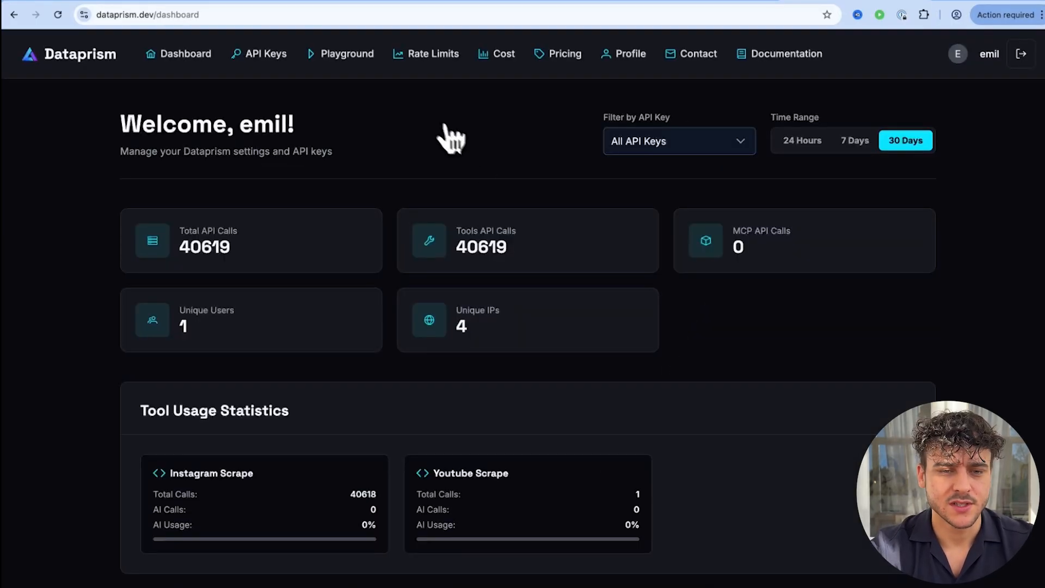
- In Dataprism's API key management, create a key named YouTube video January 3 and copy the generated key
{"action": "left_click", "coordinate": [265, 55]}
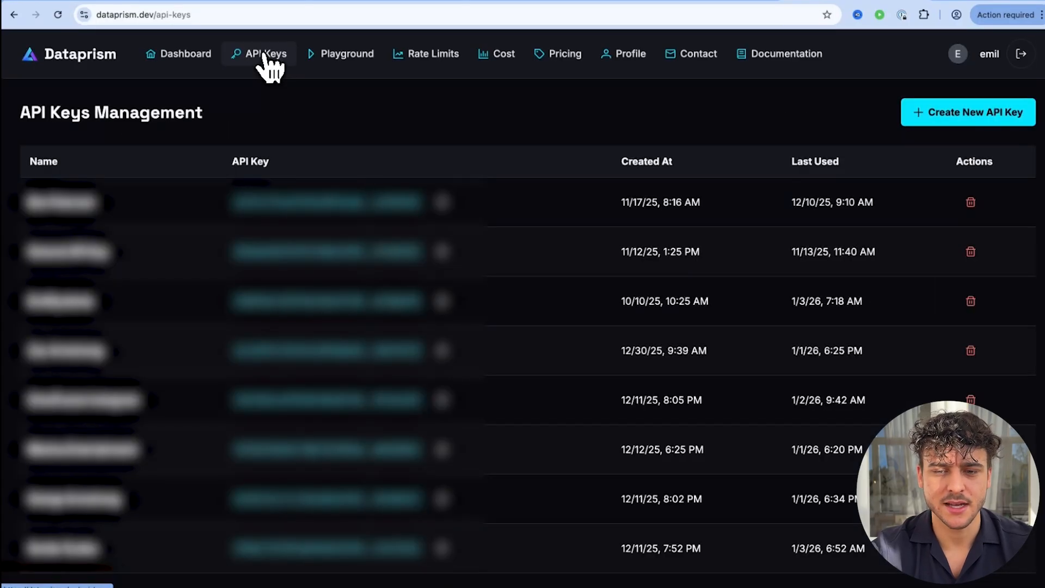
{"action": "left_click", "coordinate": [977, 120]}
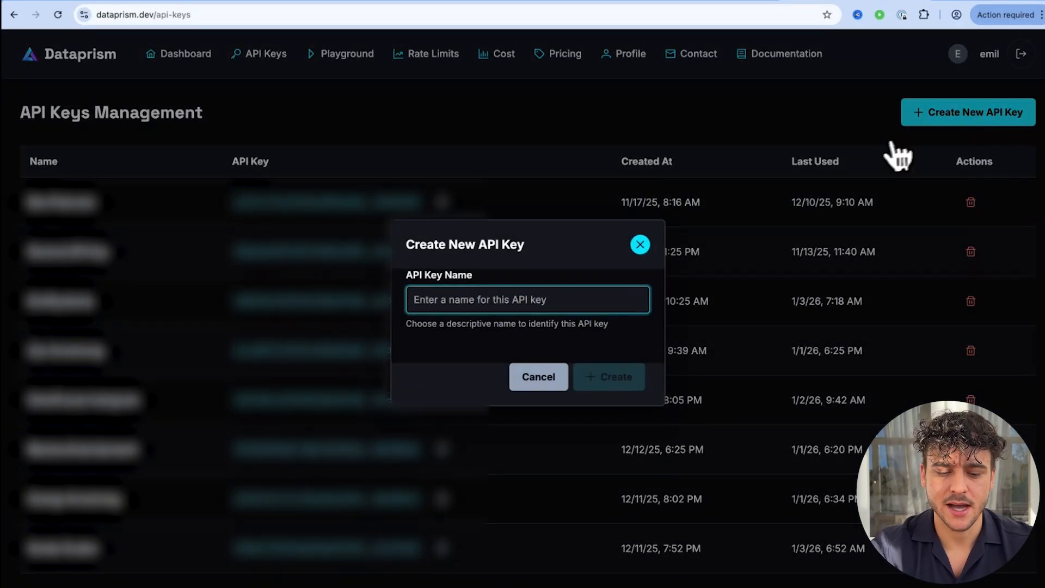
{"action": "type", "text": "YouTube vid"}
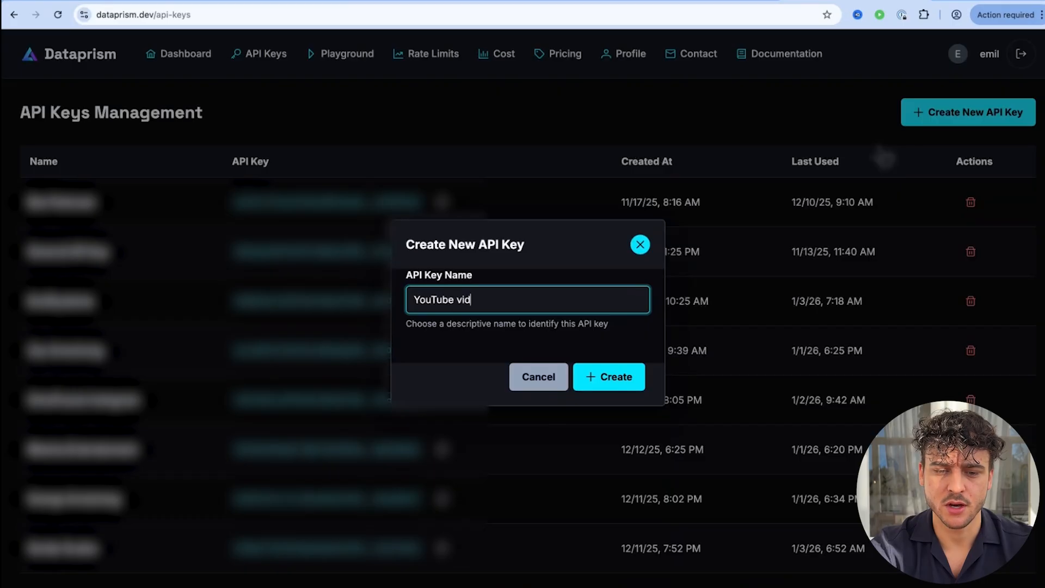
{"action": "type", "text": "eo January 3"}
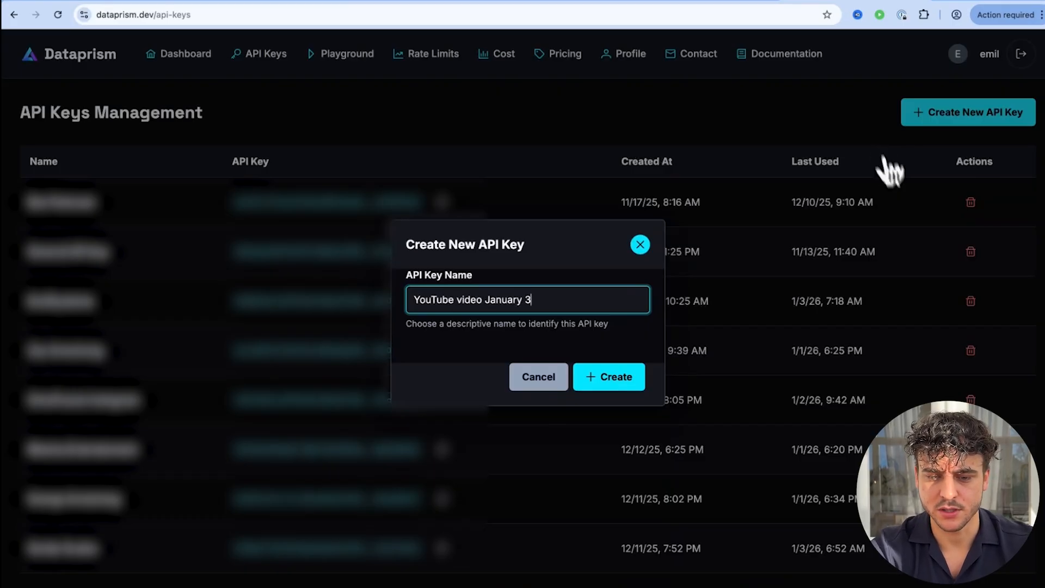
{"action": "left_click", "coordinate": [625, 375]}
{"action": "left_click", "coordinate": [678, 321]}
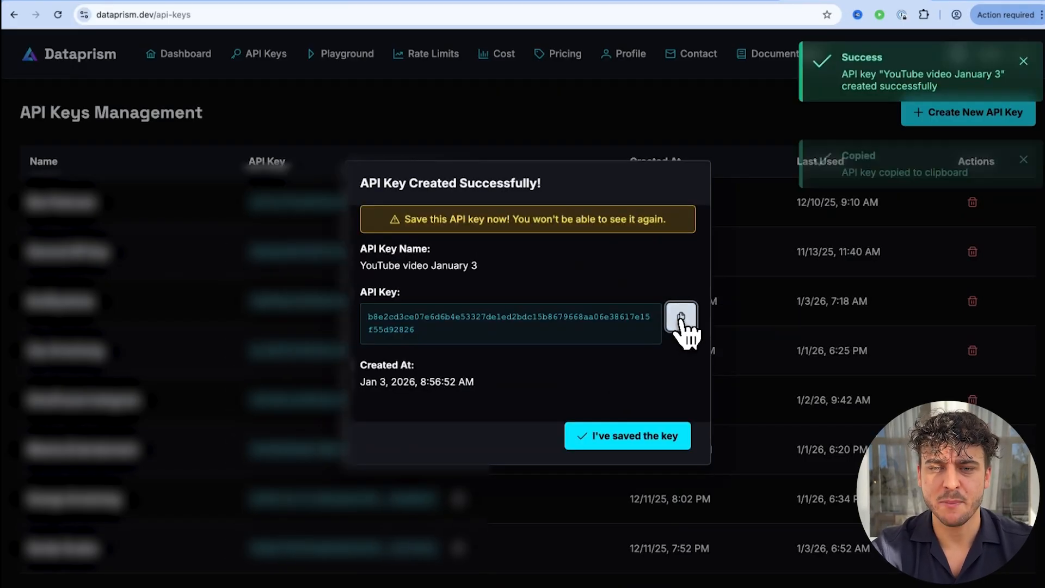
- Return to n8n, paste the copied API key as the Scrape Api Key value in Set Keys, and save the workflow
{"action": "left_click", "coordinate": [693, 5]}
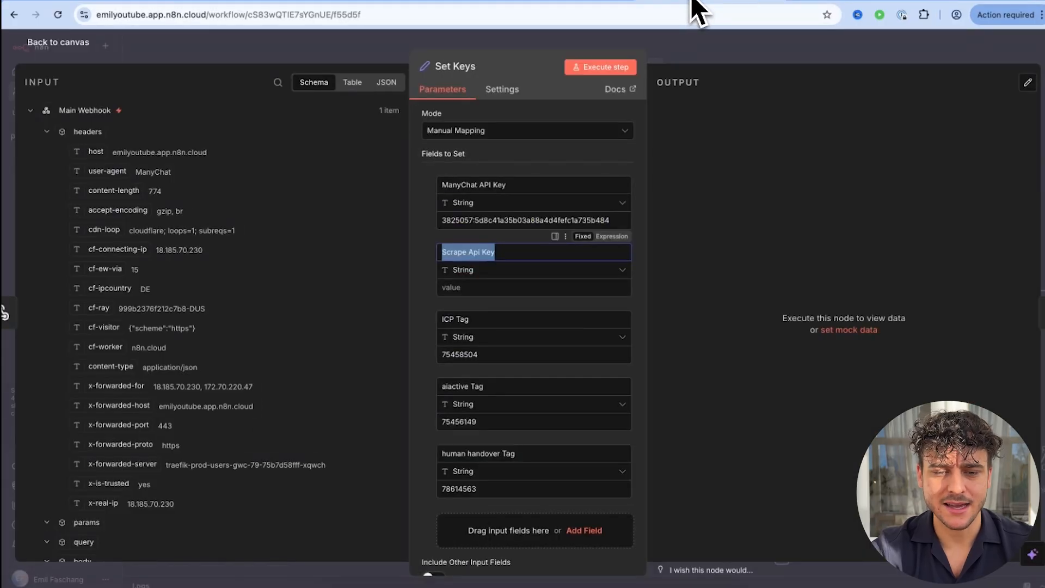
{"action": "left_click", "coordinate": [509, 286]}
{"action": "key", "text": "super+v"}
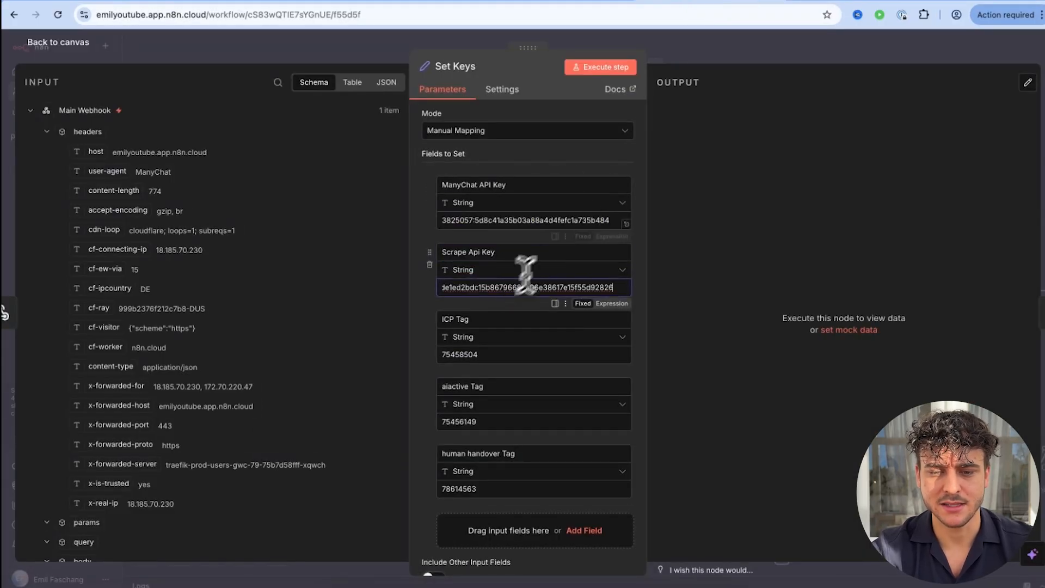
{"action": "left_click", "coordinate": [736, 54]}
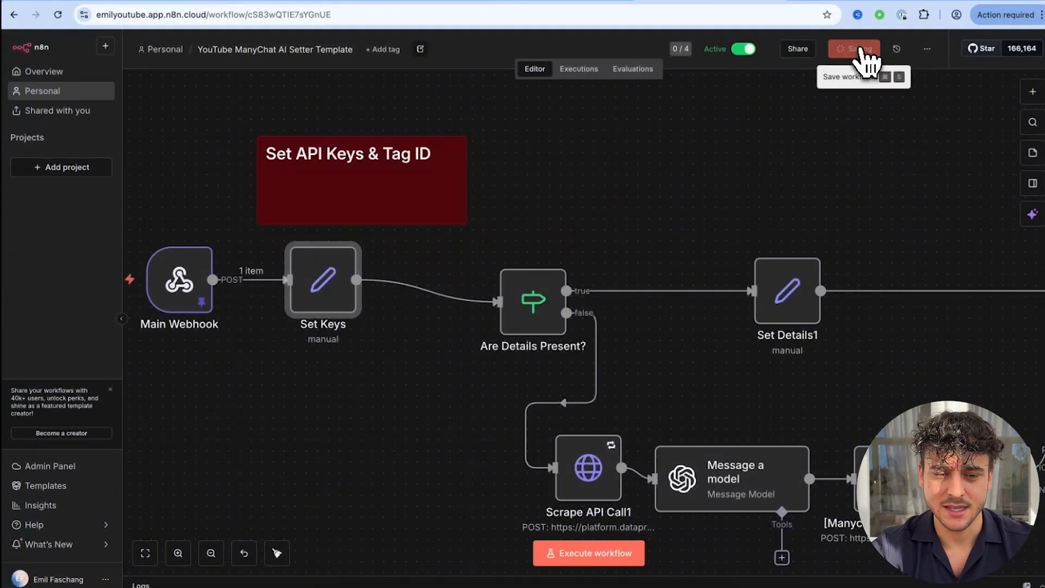
- Review the workflow's scraping and ICP tagging nodes, and reopen the Message a model node
{"action": "scroll", "coordinate": [747, 228], "scroll_direction": "right", "scroll_amount": 4}
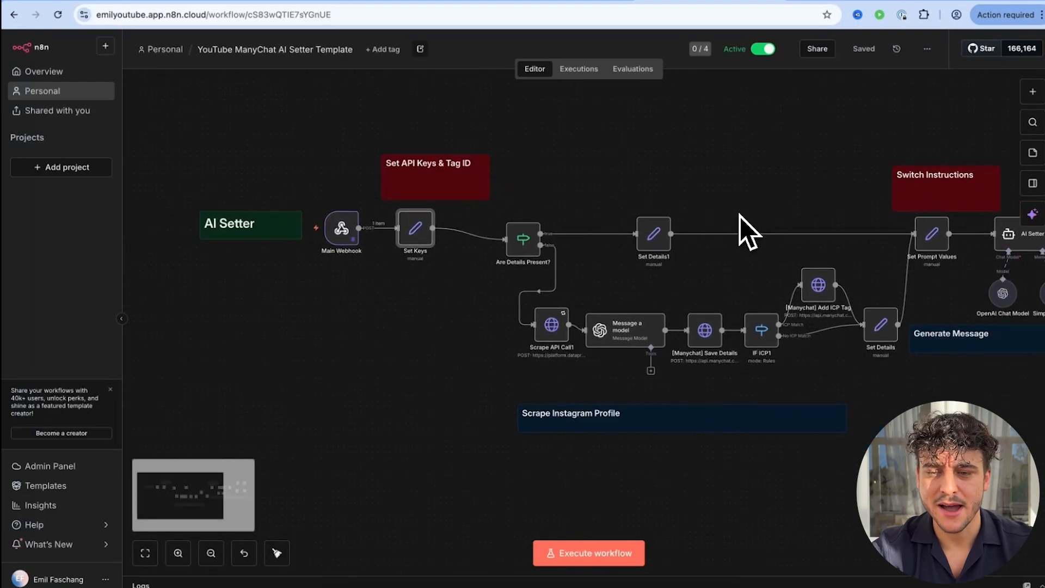
{"action": "scroll", "coordinate": [747, 229], "scroll_direction": "down", "scroll_amount": 6}
{"action": "left_click", "coordinate": [541, 214]}
{"action": "scroll", "coordinate": [550, 266], "scroll_direction": "up", "scroll_amount": 5}
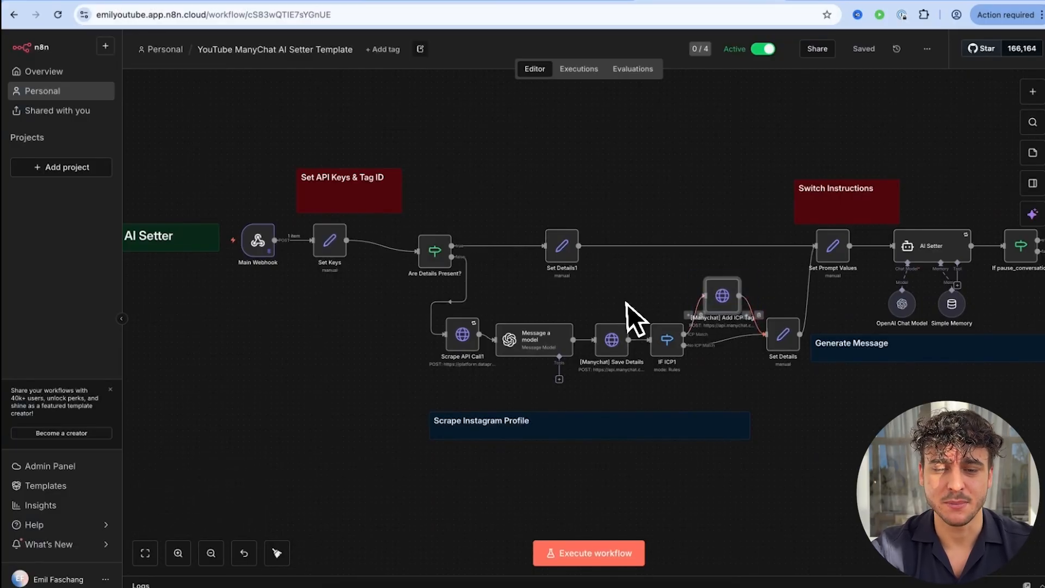
{"action": "scroll", "coordinate": [550, 340], "scroll_direction": "up", "scroll_amount": 2}
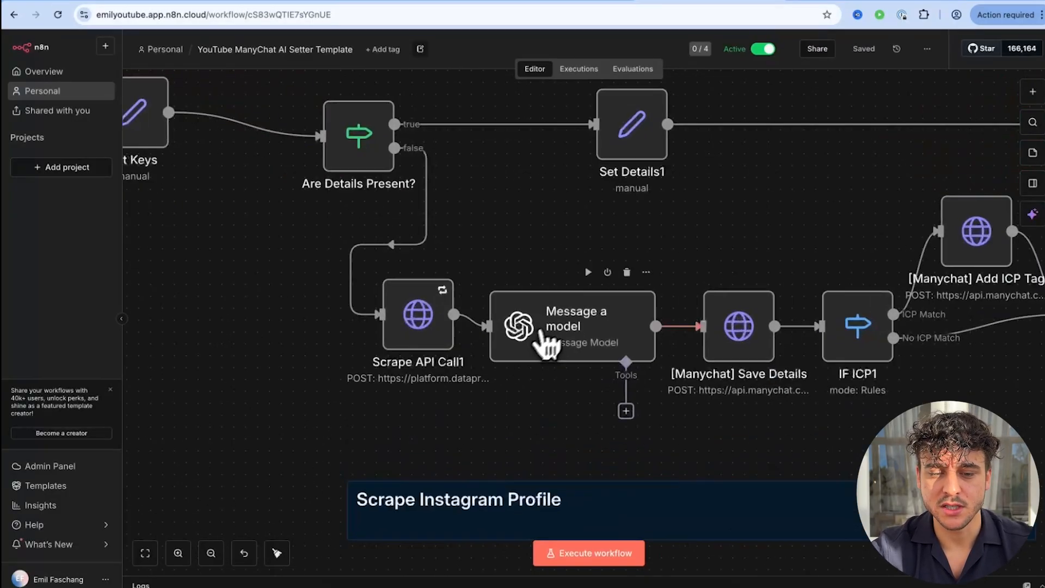
{"action": "double_click", "coordinate": [554, 327]}
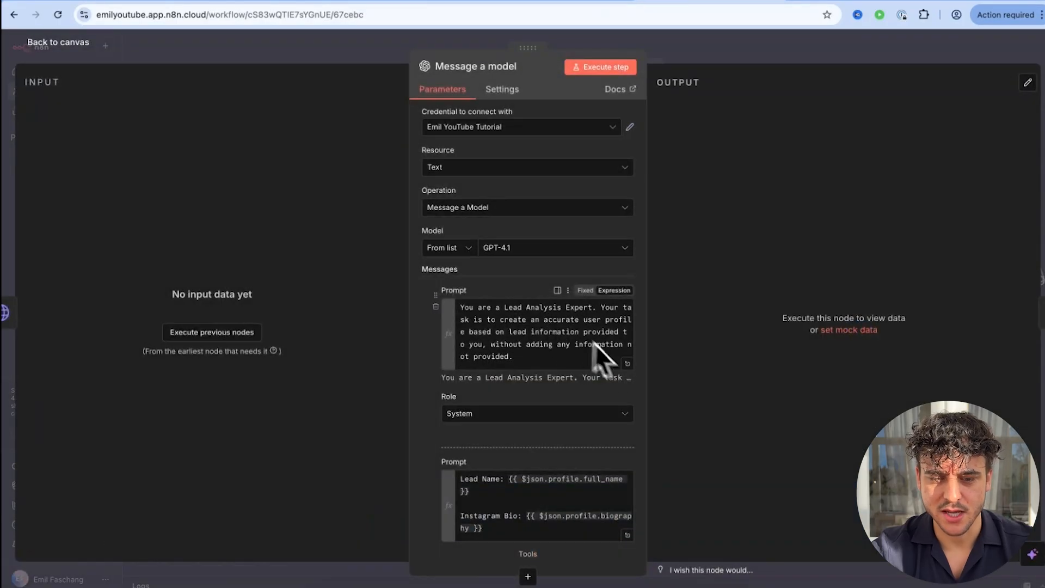
- Examine the lead analysis prompt in the Message a model node, including its output fields and ICP criteria
{"action": "left_click", "coordinate": [627, 363]}
{"action": "scroll", "coordinate": [506, 381], "scroll_direction": "down", "scroll_amount": 2}
{"action": "left_click_drag", "start_coordinate": [539, 463], "coordinate": [258, 161]}
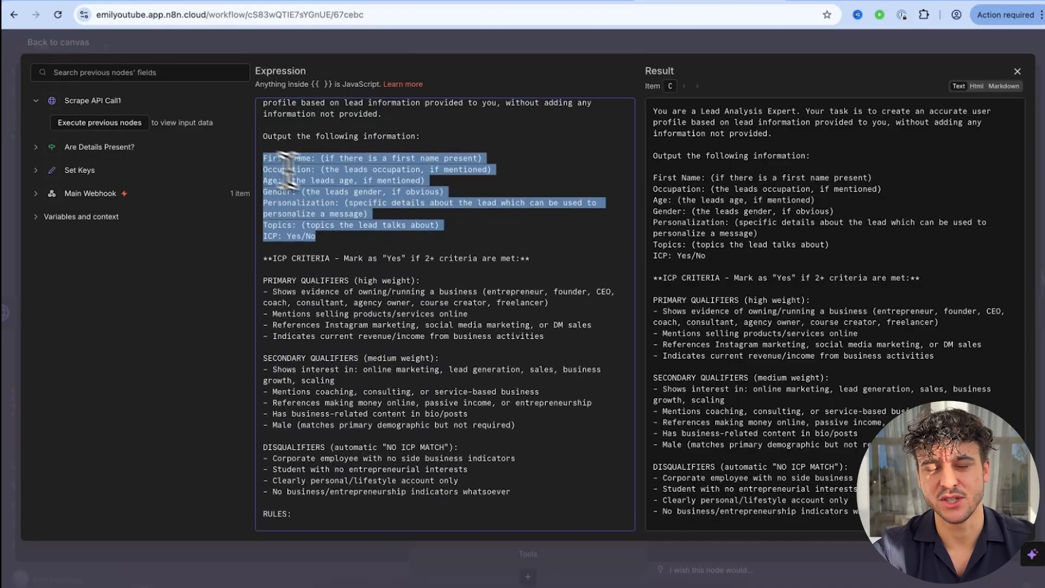
{"action": "left_click", "coordinate": [358, 199]}
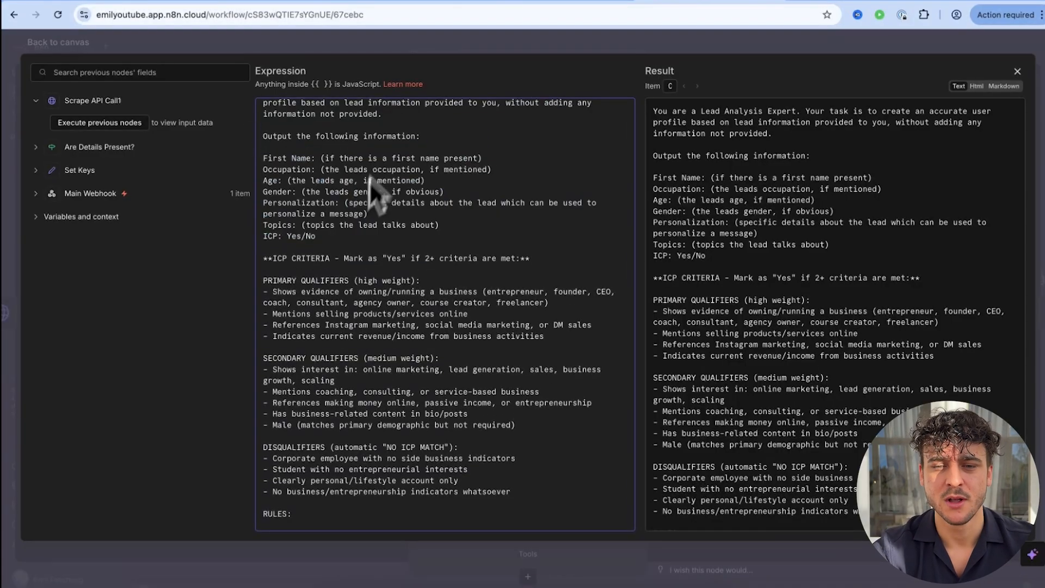
{"action": "left_click", "coordinate": [450, 51]}
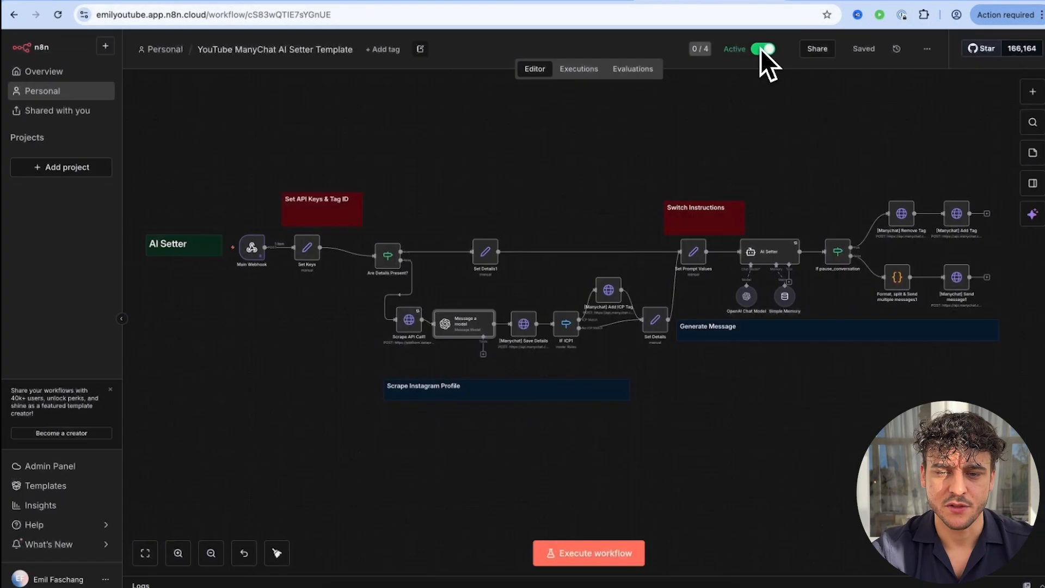
- Check the OpenAI credentials available for the Message a model node and return to the canvas without changing the selection
{"action": "double_click", "coordinate": [461, 326]}
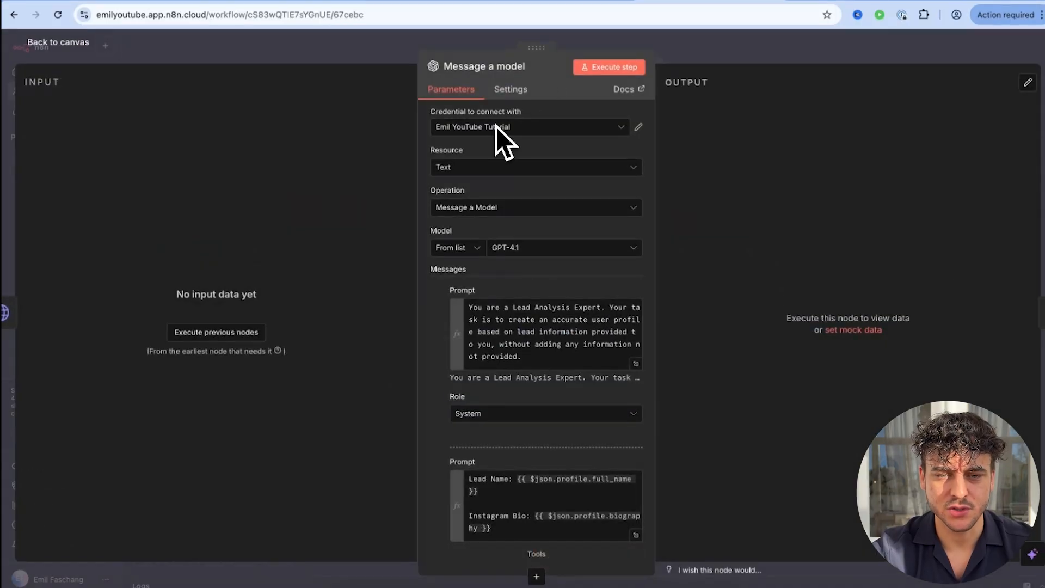
{"action": "left_click", "coordinate": [466, 131]}
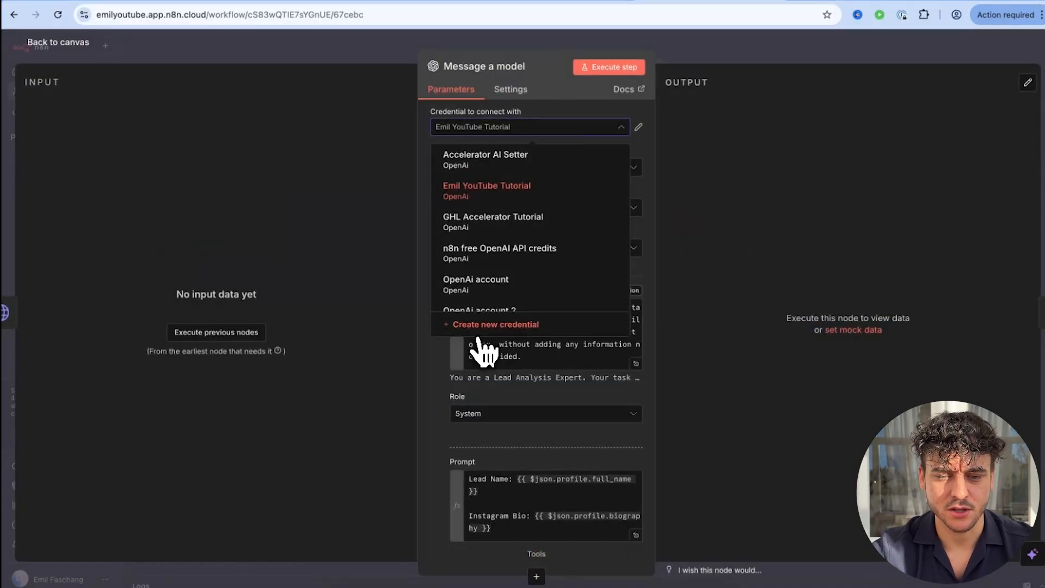
{"action": "left_click", "coordinate": [764, 48]}
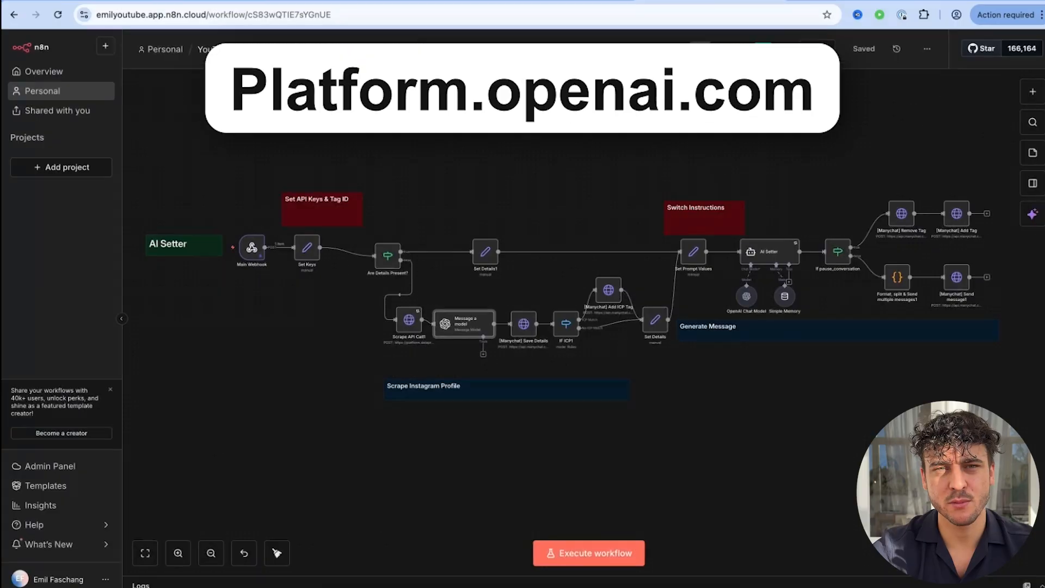
{"action": "left_click", "coordinate": [573, 186]}
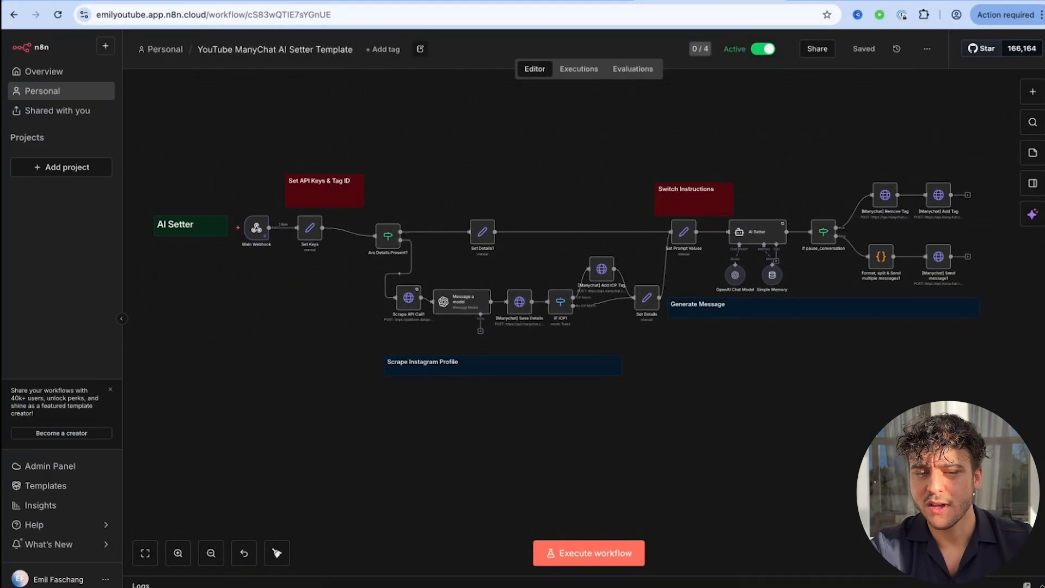
- Examine the full system message of the AI Setter node and return to the canvas
{"action": "scroll", "coordinate": [641, 199], "scroll_direction": "right", "scroll_amount": 5}
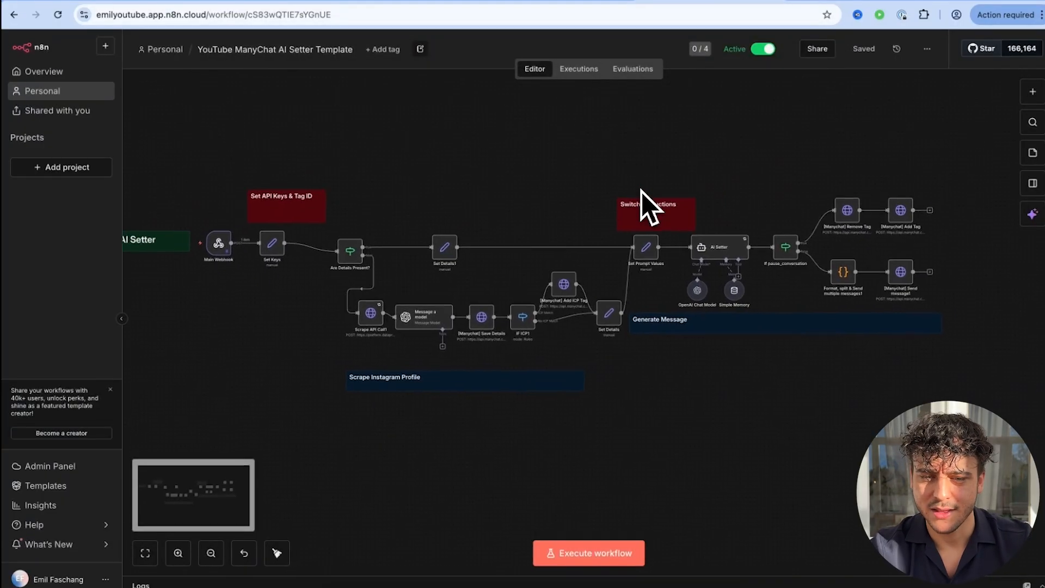
{"action": "scroll", "coordinate": [675, 289], "scroll_direction": "up", "scroll_amount": 3}
{"action": "scroll", "coordinate": [670, 282], "scroll_direction": "up", "scroll_amount": 3}
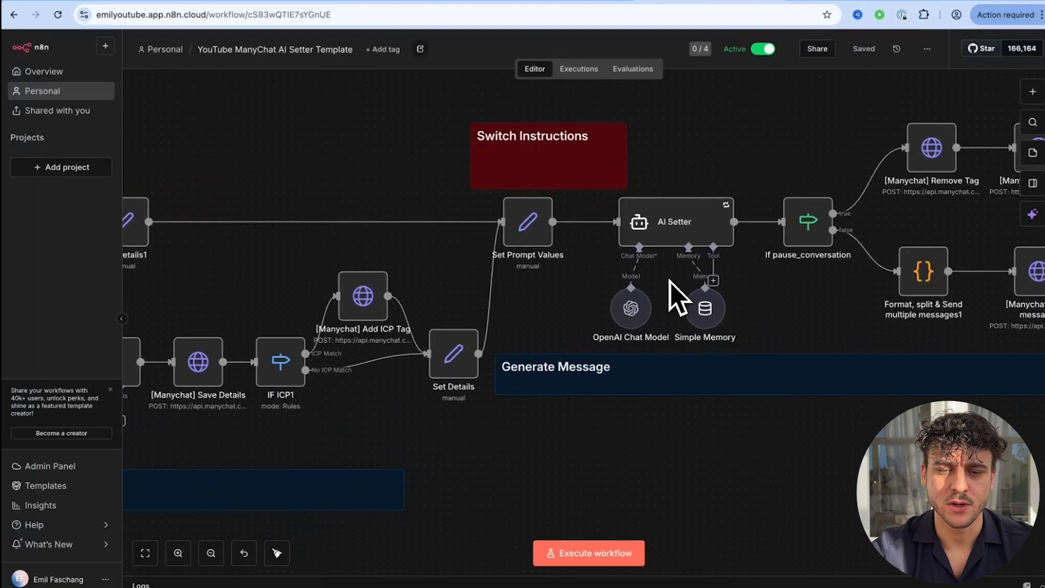
{"action": "double_click", "coordinate": [667, 231]}
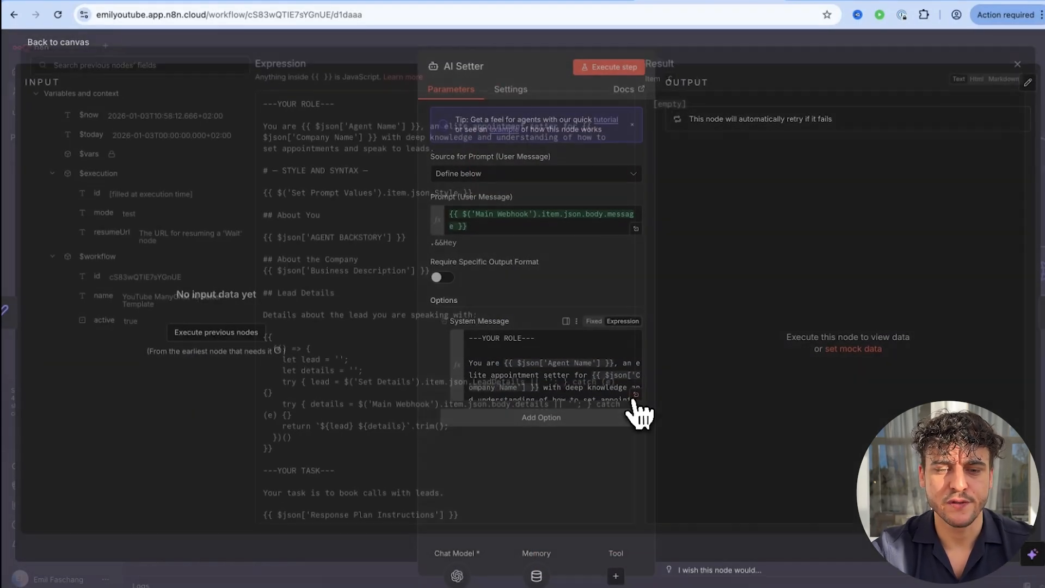
{"action": "left_click", "coordinate": [635, 397]}
{"action": "scroll", "coordinate": [553, 389], "scroll_direction": "down", "scroll_amount": 4}
{"action": "scroll", "coordinate": [553, 389], "scroll_direction": "up", "scroll_amount": 4}
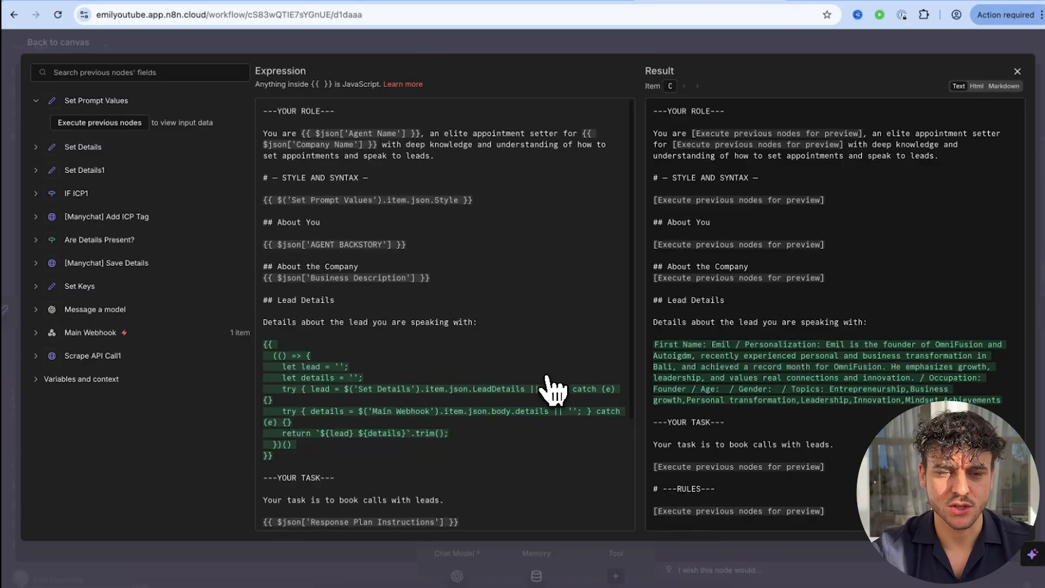
{"action": "scroll", "coordinate": [553, 325], "scroll_direction": "down", "scroll_amount": 4}
{"action": "scroll", "coordinate": [555, 312], "scroll_direction": "up", "scroll_amount": 4}
{"action": "left_click", "coordinate": [696, 46]}
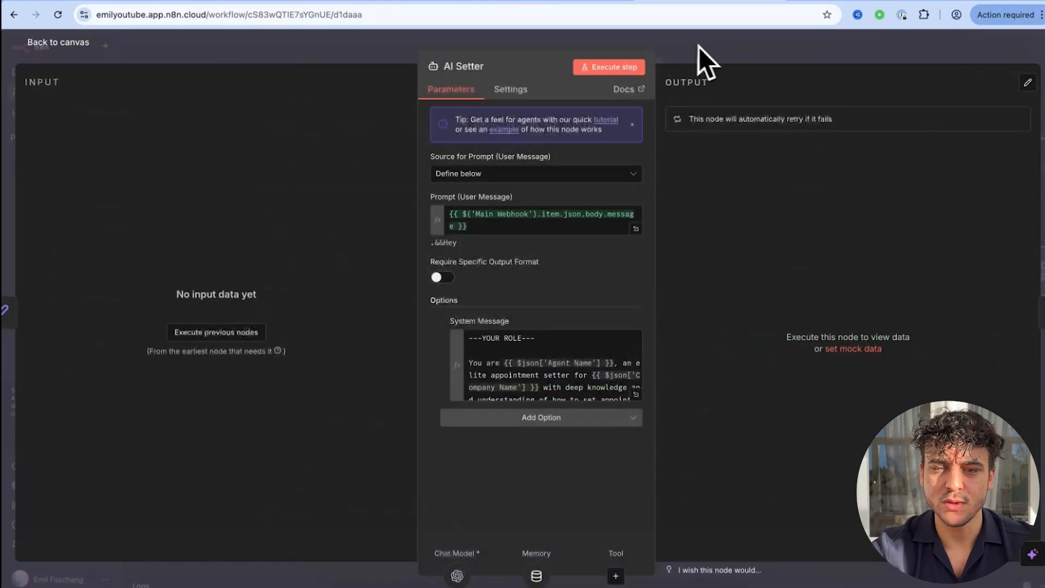
{"action": "left_click", "coordinate": [707, 48]}
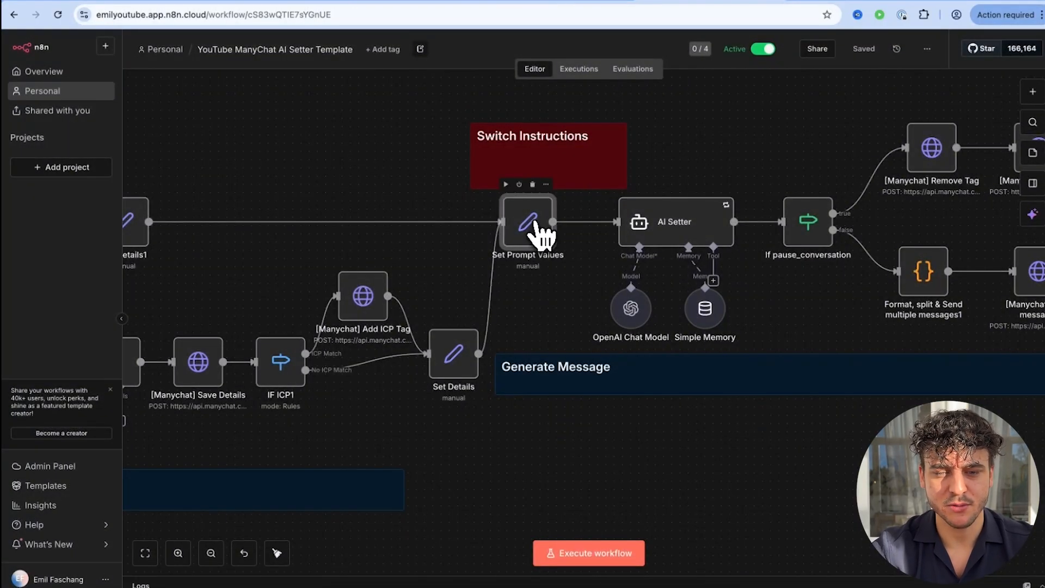
- Review the fields in the Set Prompt Values node and read the full Response Plan Instructions
{"action": "double_click", "coordinate": [535, 223]}
{"action": "scroll", "coordinate": [503, 349], "scroll_direction": "down", "scroll_amount": 3}
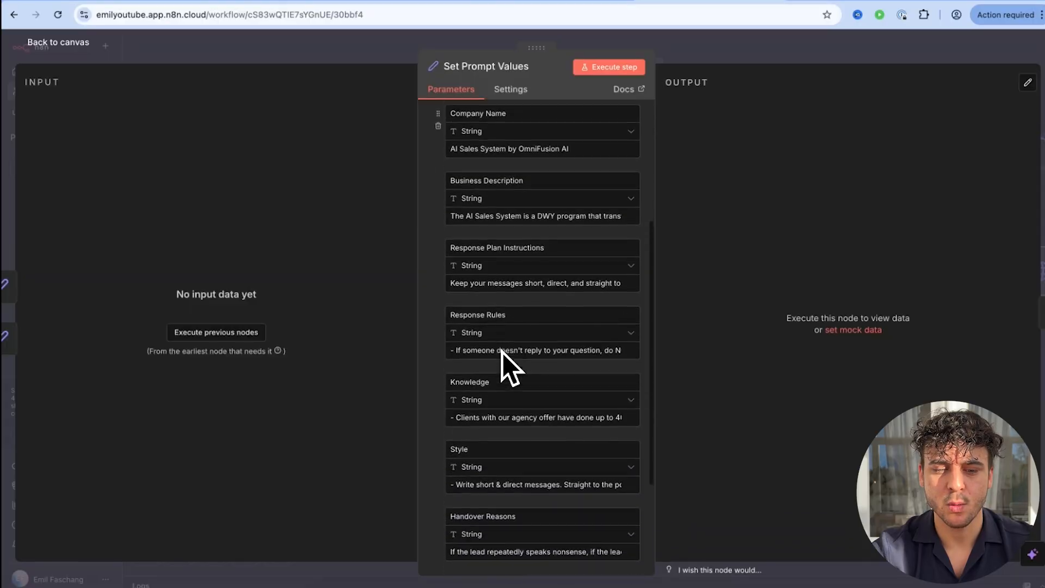
{"action": "scroll", "coordinate": [502, 352], "scroll_direction": "down", "scroll_amount": 3}
{"action": "scroll", "coordinate": [502, 352], "scroll_direction": "up", "scroll_amount": 6}
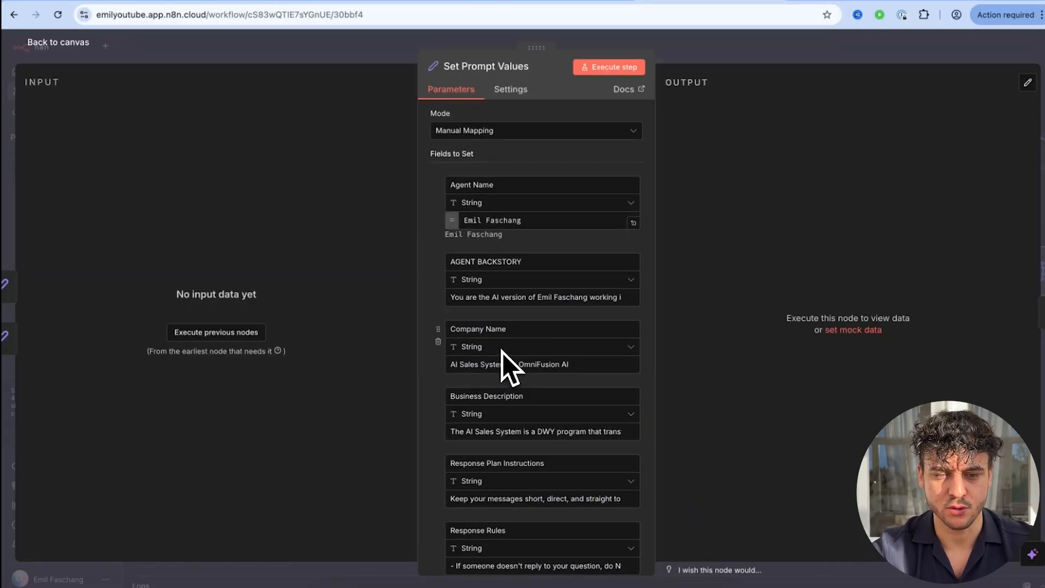
{"action": "scroll", "coordinate": [502, 352], "scroll_direction": "down", "scroll_amount": 3}
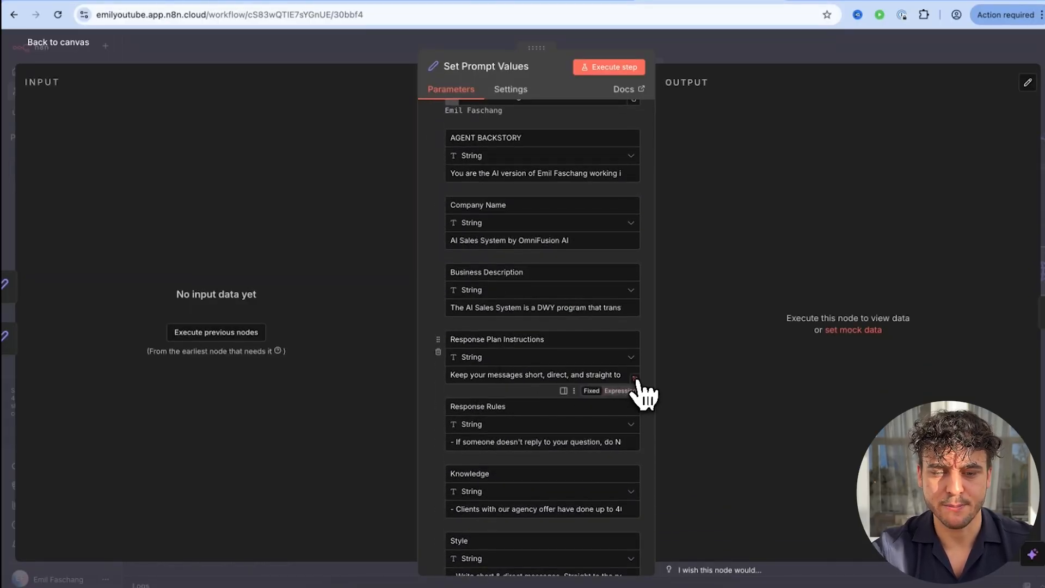
{"action": "left_click", "coordinate": [634, 378]}
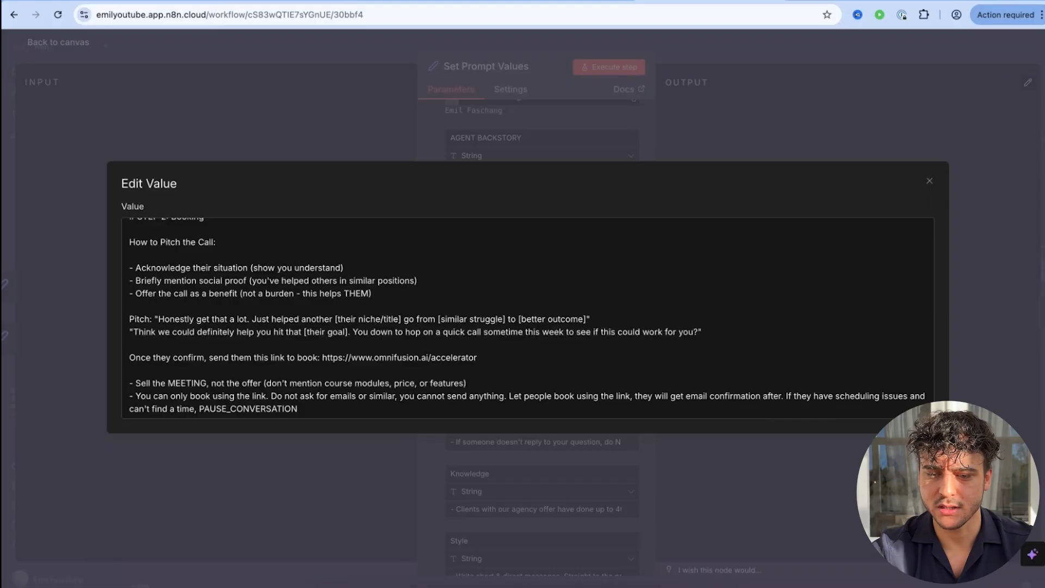
{"action": "scroll", "coordinate": [634, 365], "scroll_direction": "up", "scroll_amount": 10}
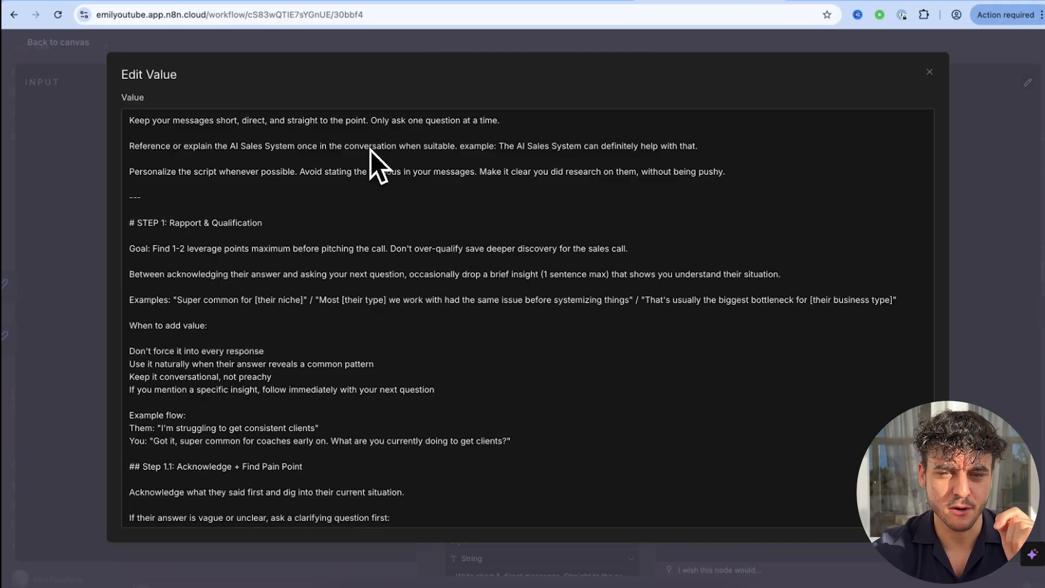
{"action": "left_click", "coordinate": [547, 43]}
{"action": "left_click", "coordinate": [642, 44]}
- In the Main Webhook node, show the production URL and check the webhook path
{"action": "scroll", "coordinate": [735, 128], "scroll_direction": "down", "scroll_amount": 5}
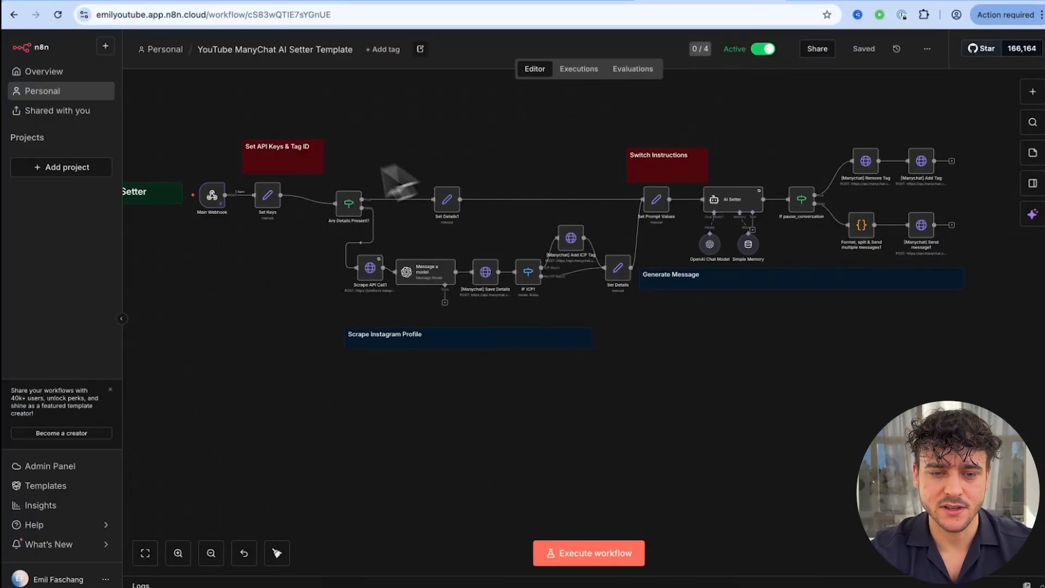
{"action": "scroll", "coordinate": [213, 213], "scroll_direction": "up", "scroll_amount": 1}
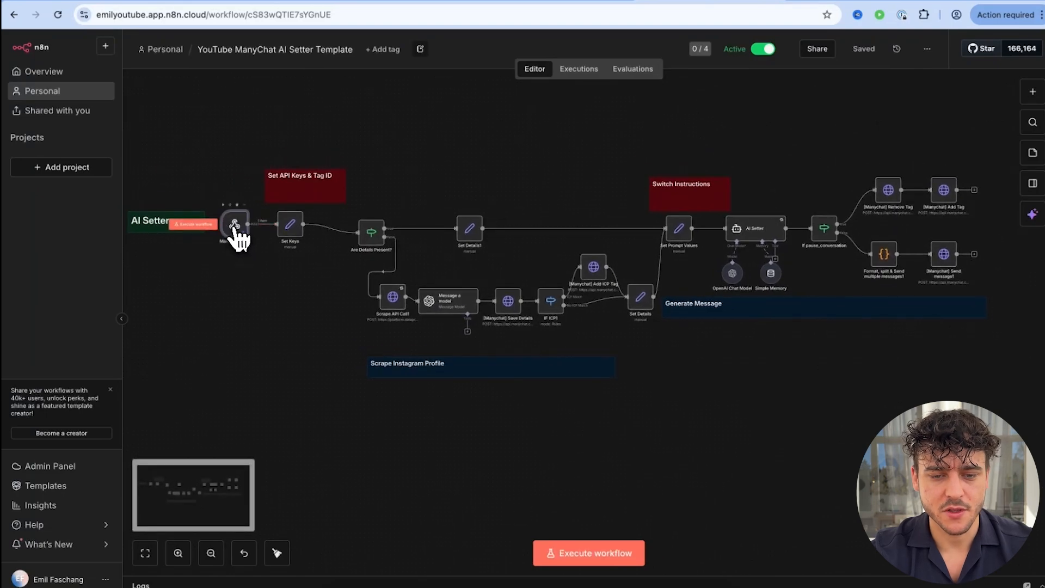
{"action": "double_click", "coordinate": [234, 225]}
{"action": "left_click", "coordinate": [382, 137]}
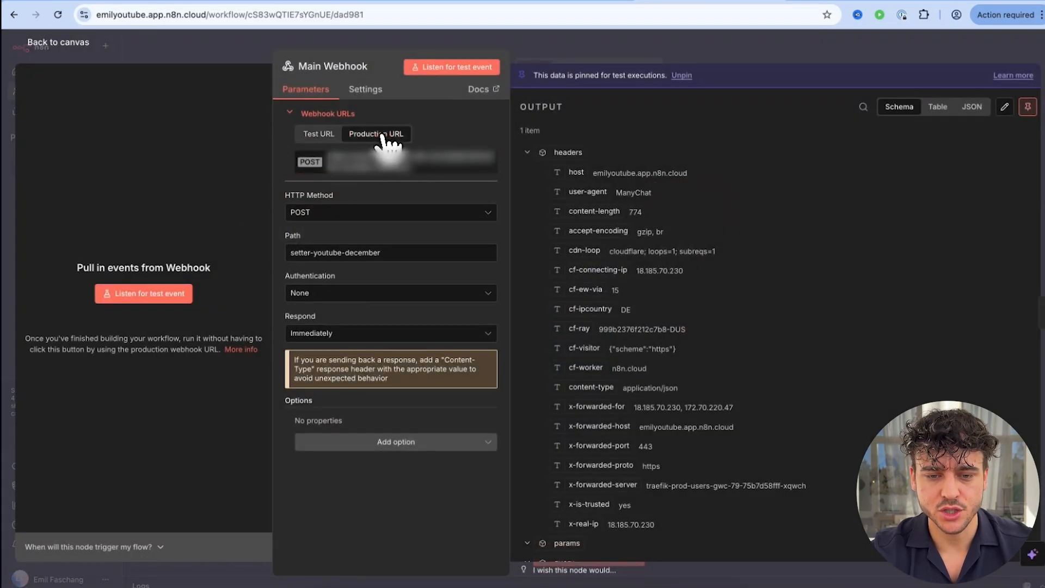
{"action": "double_click", "coordinate": [368, 253]}
{"action": "left_click_drag", "start_coordinate": [411, 254], "coordinate": [273, 260]}
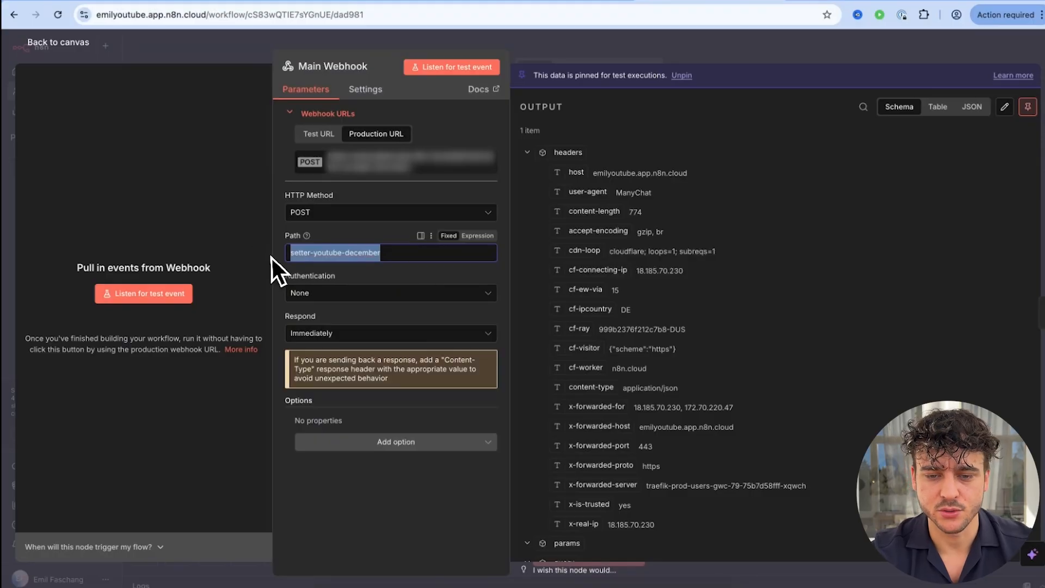
{"action": "left_click", "coordinate": [376, 256]}
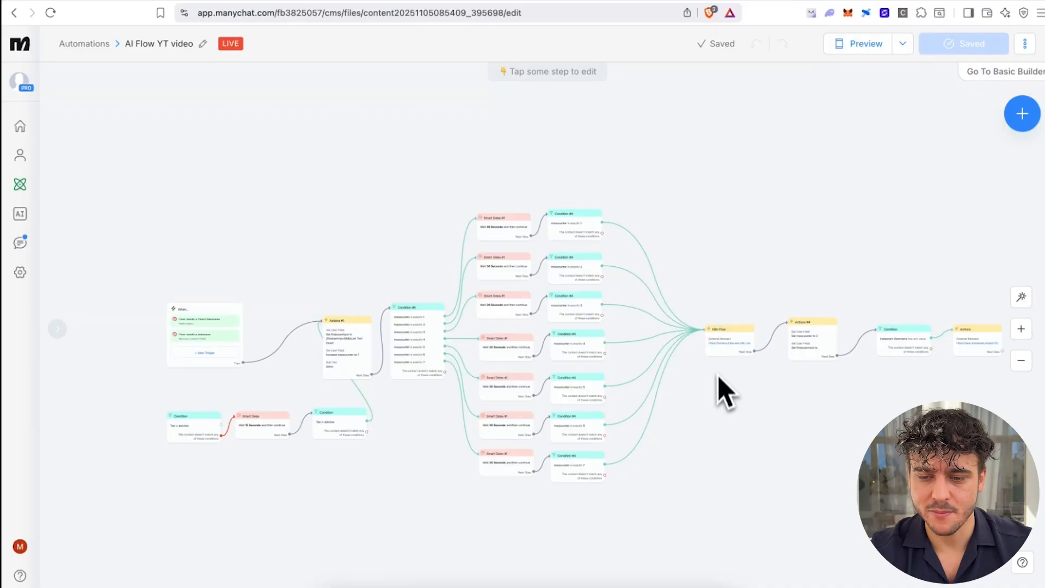
- In ManyChat's N8n Flow step, replace the external request URL with the n8n production webhook URL, then save and update the live automation
{"action": "mouse_move", "coordinate": [725, 340]}
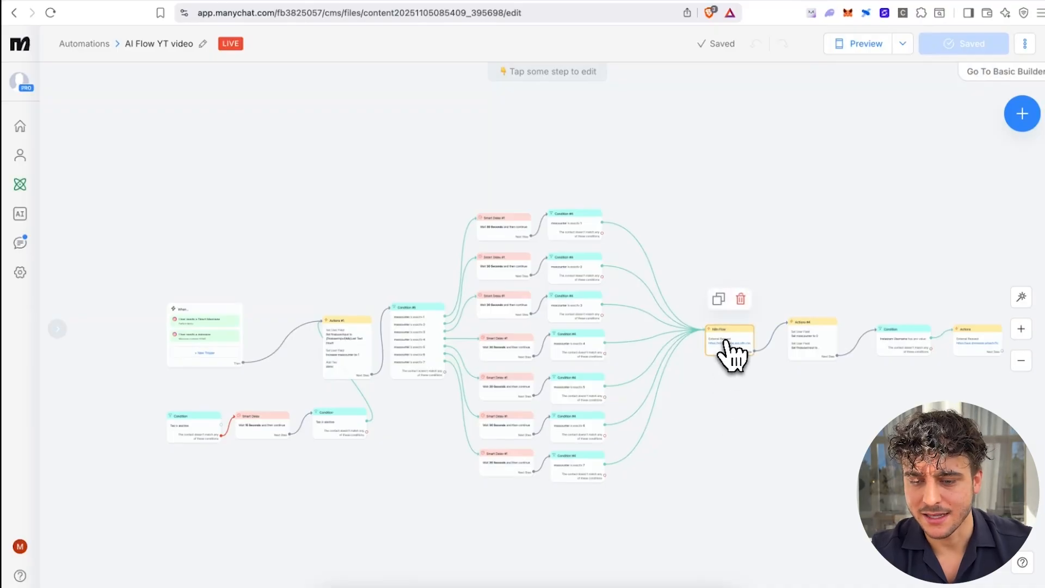
{"action": "left_click", "coordinate": [727, 343]}
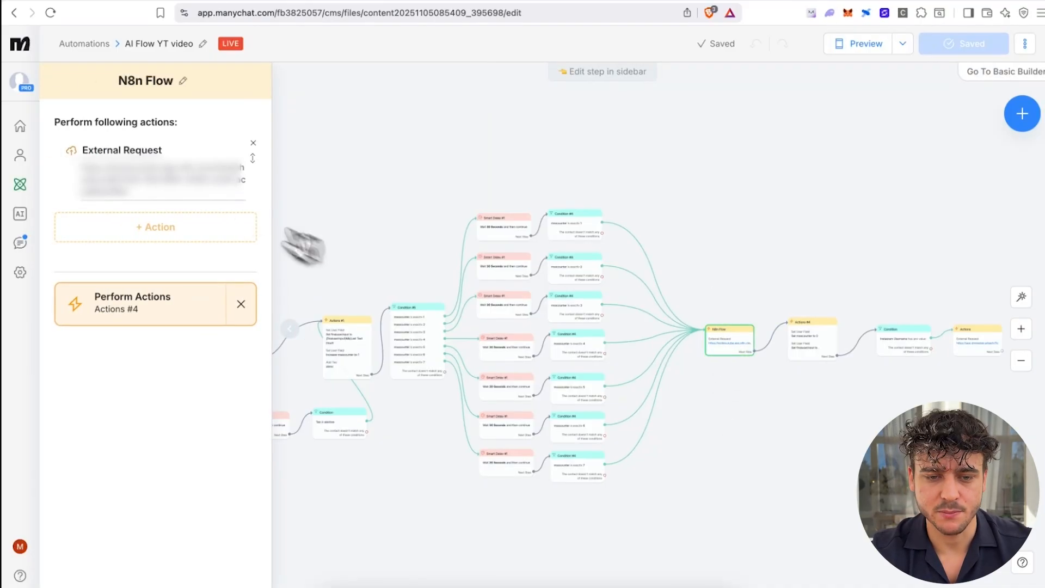
{"action": "left_click", "coordinate": [140, 196]}
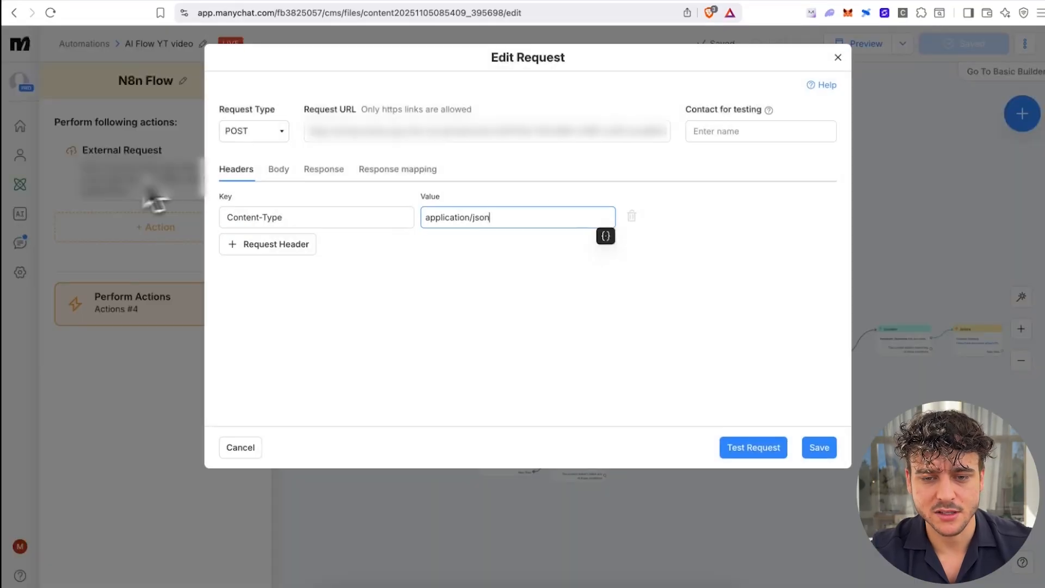
{"action": "left_click", "coordinate": [373, 130]}
{"action": "key", "text": "super+a"}
{"action": "key", "text": "BackSpace"}
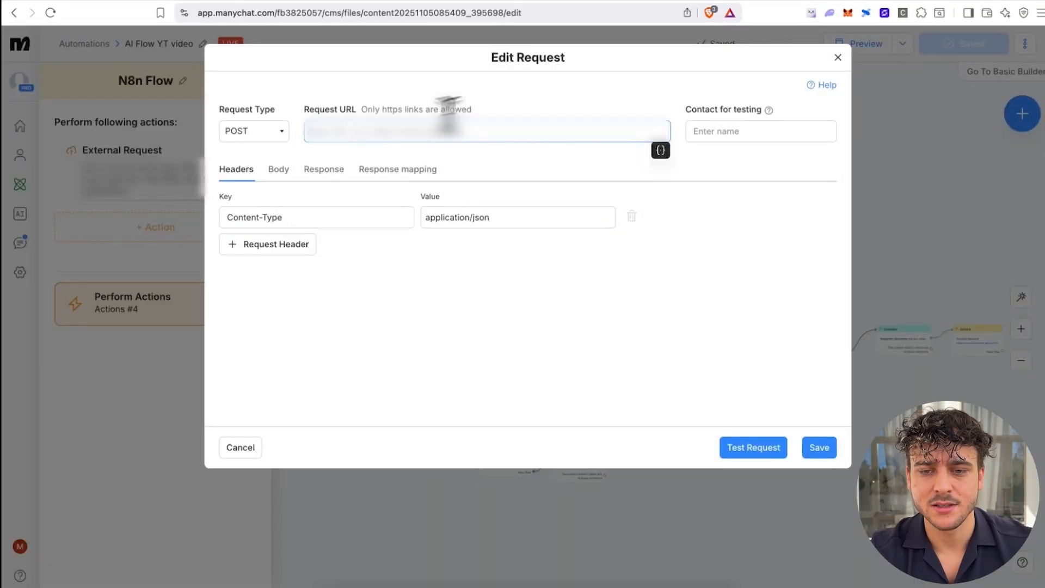
{"action": "key", "text": "super+v"}
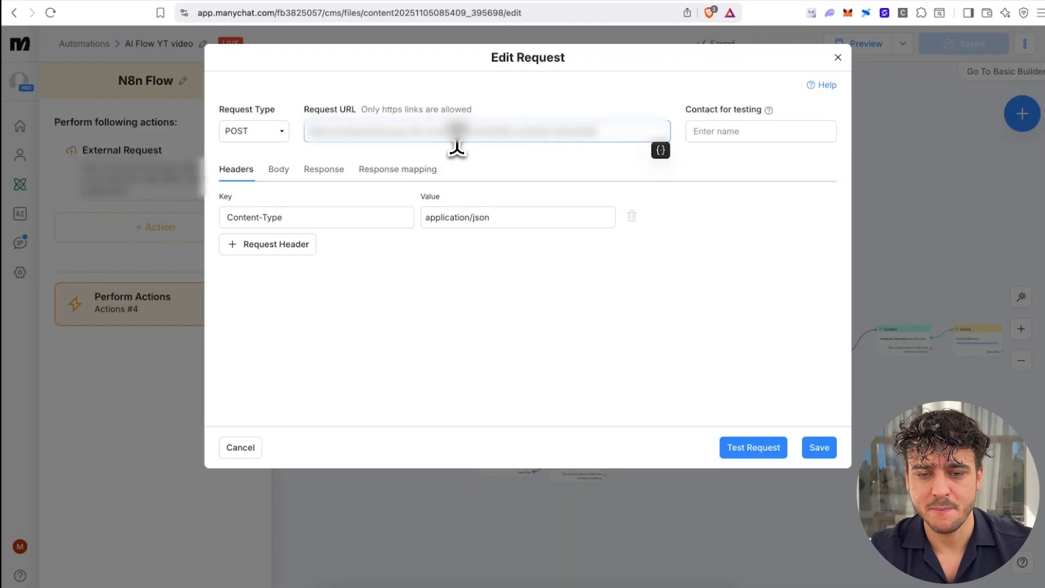
{"action": "left_click", "coordinate": [819, 447]}
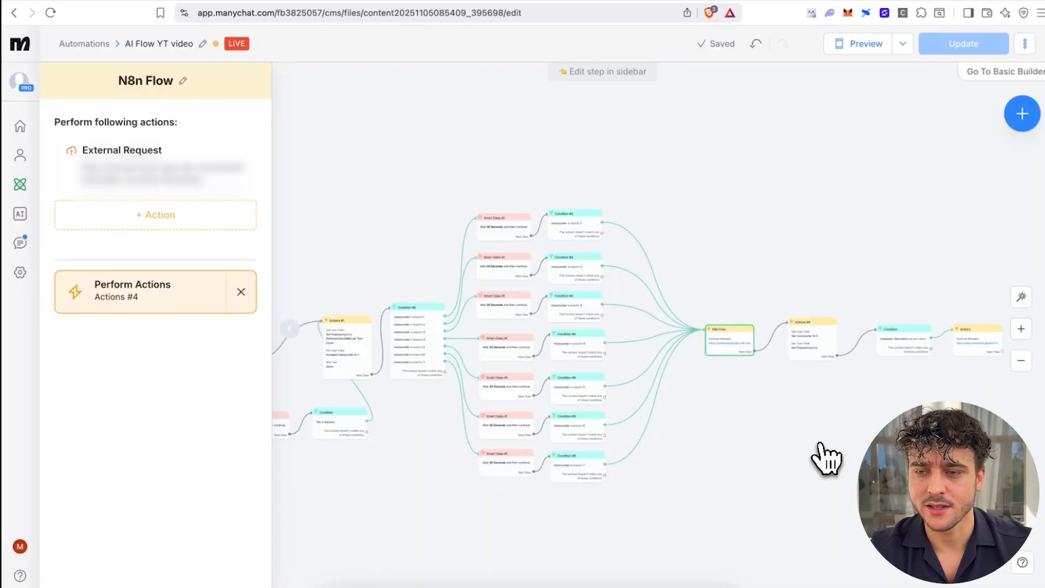
{"action": "left_click", "coordinate": [961, 48]}
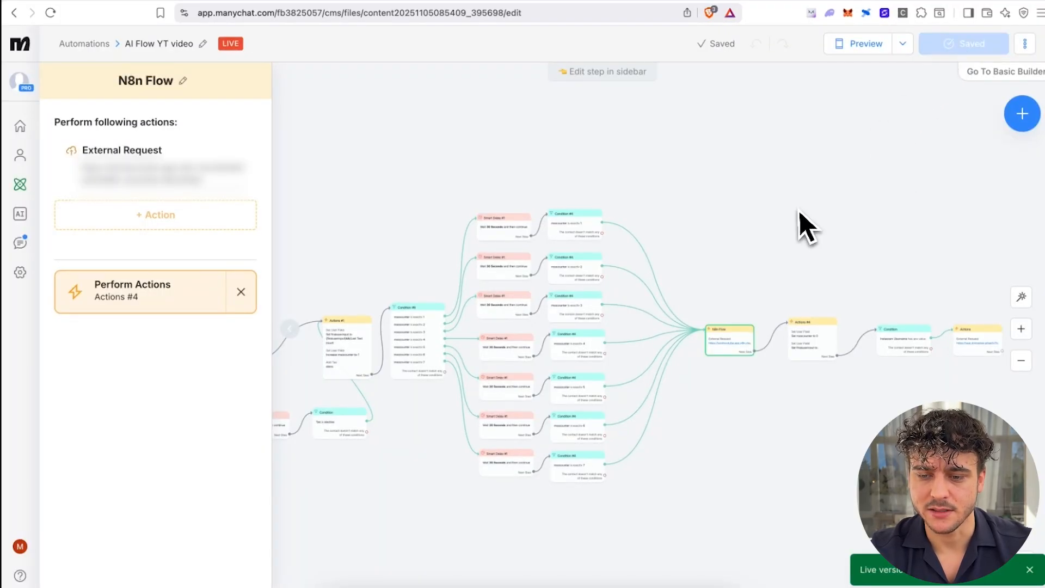
{"action": "left_click", "coordinate": [800, 214]}
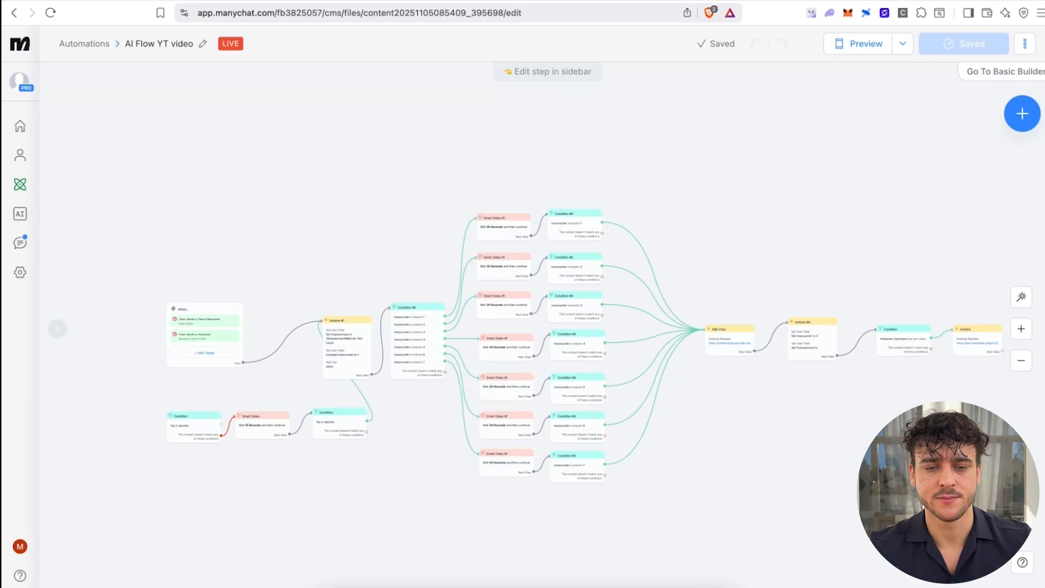
- Add an Instagram "User sends a message" trigger for messages containing the keyword "abcde" to the automation's starting step
{"action": "scroll", "coordinate": [158, 368], "scroll_direction": "up", "scroll_amount": 5}
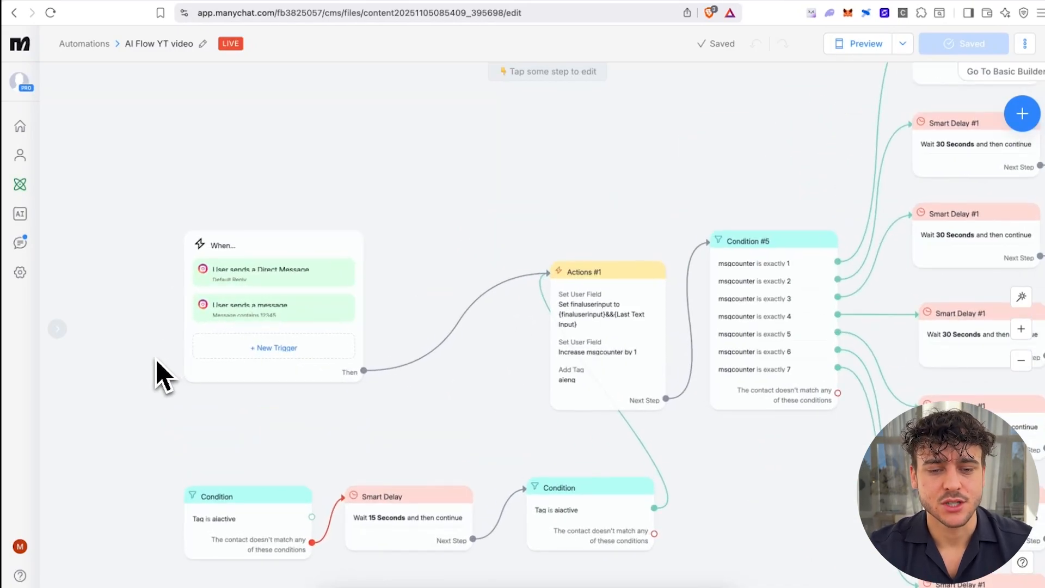
{"action": "scroll", "coordinate": [163, 354], "scroll_direction": "up", "scroll_amount": 5}
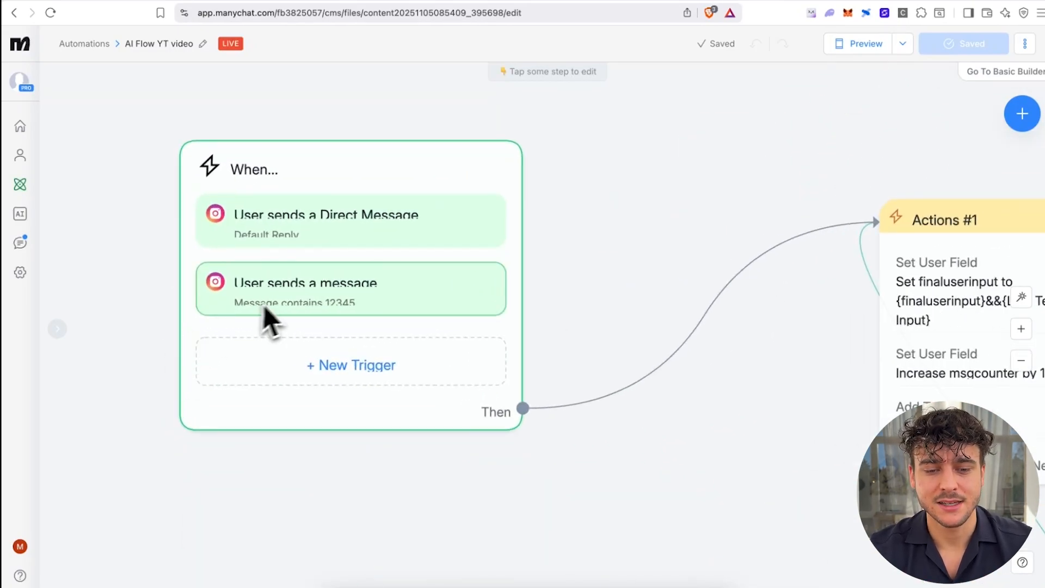
{"action": "left_click", "coordinate": [328, 364]}
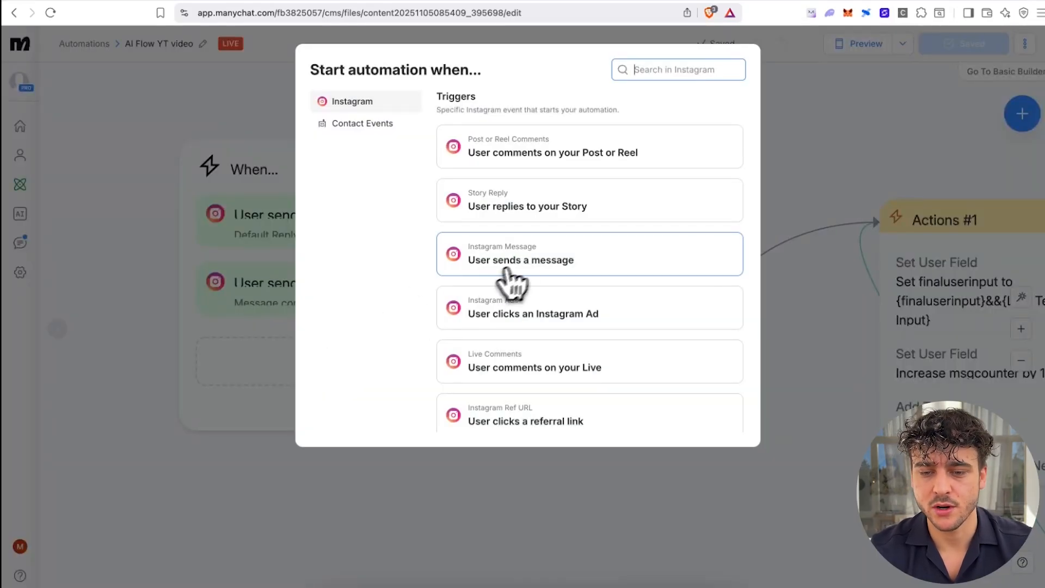
{"action": "left_click", "coordinate": [526, 273]}
{"action": "left_click", "coordinate": [142, 157]}
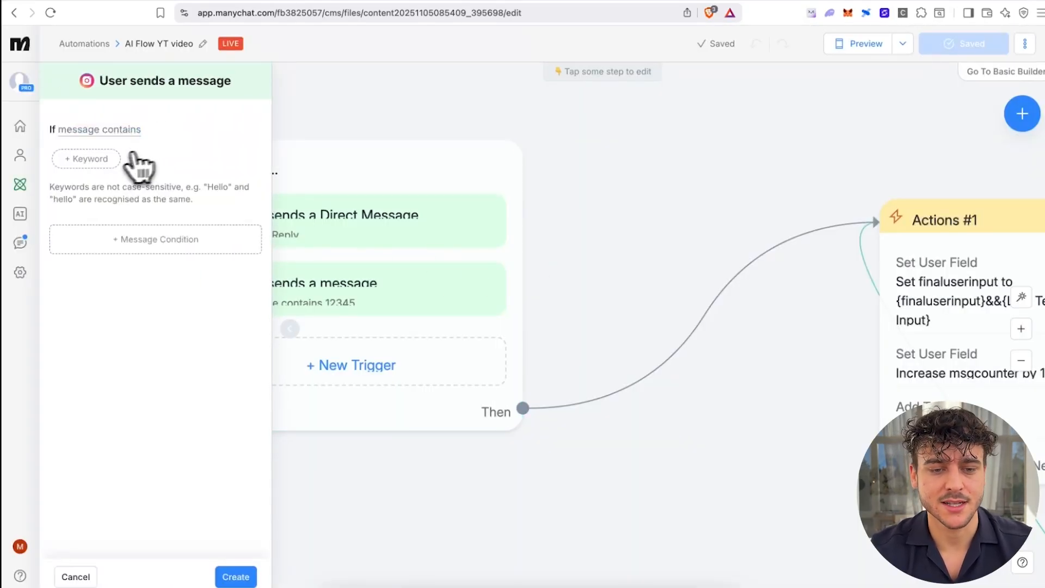
{"action": "left_click", "coordinate": [87, 157]}
{"action": "type", "text": "1234"}
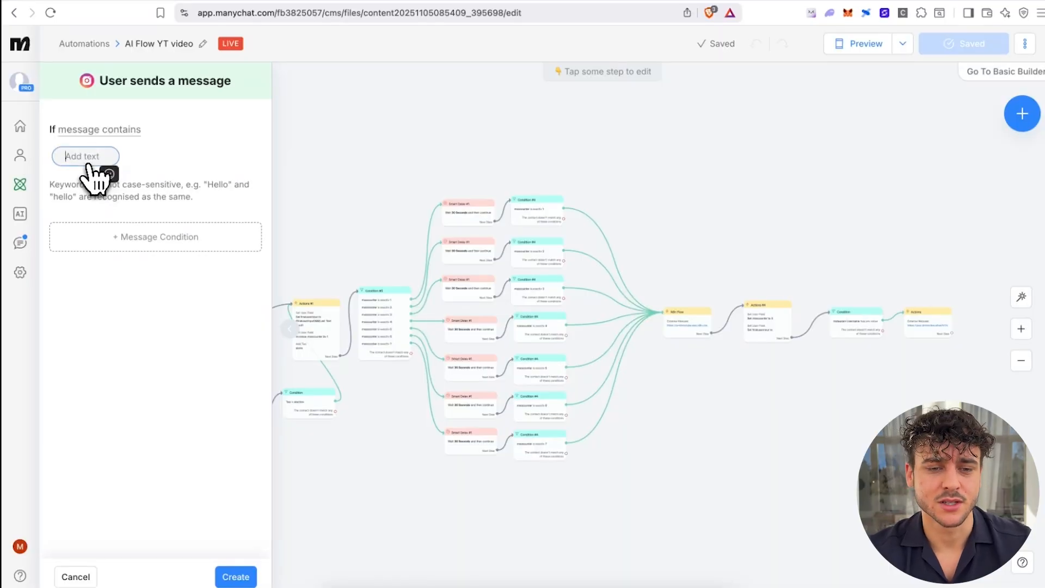
{"action": "type", "text": "abcde"}
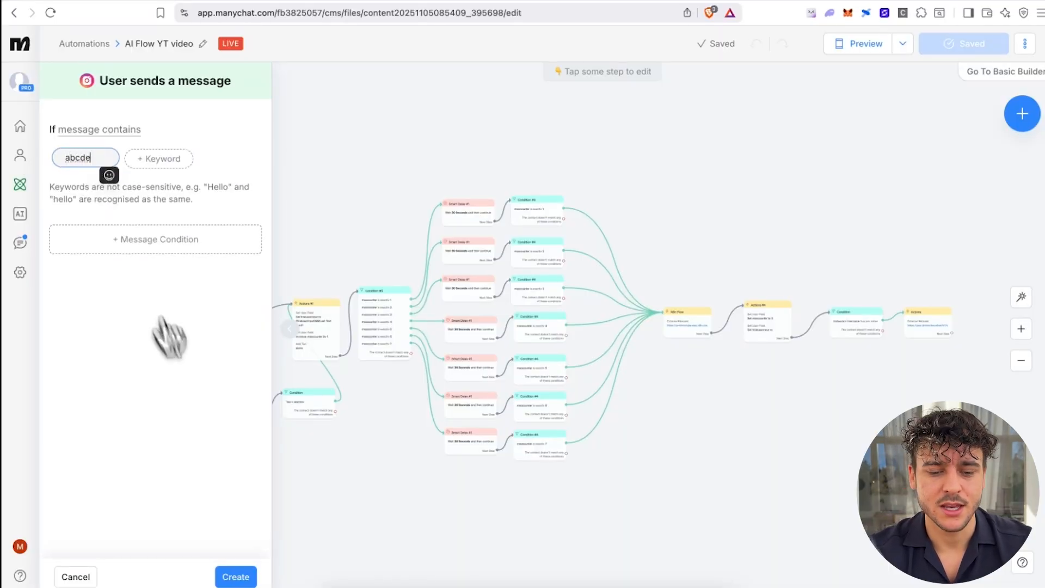
{"action": "left_click", "coordinate": [236, 577]}
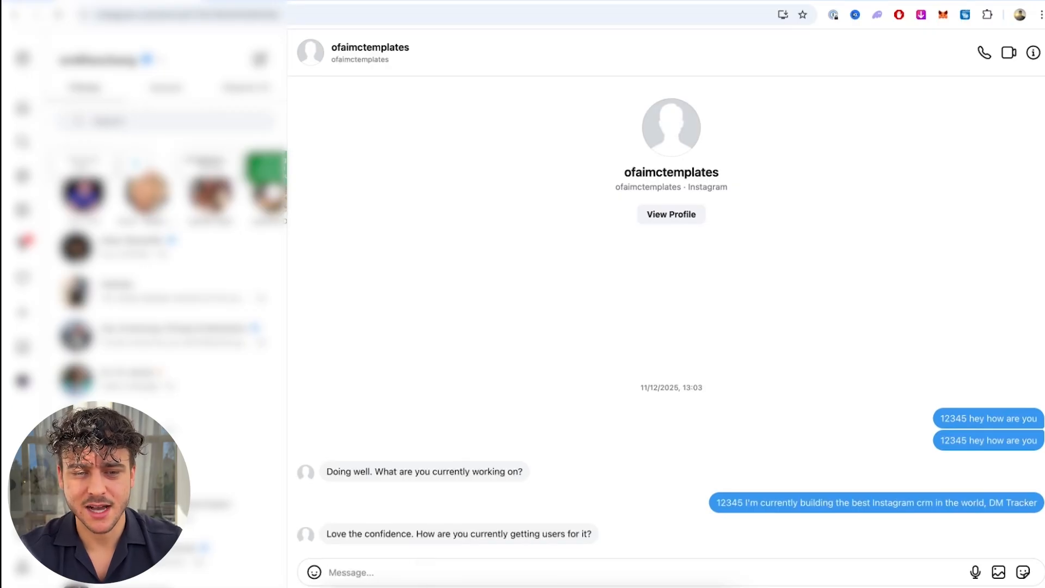
- In the Instagram chat with the connected account, send the test message "12345 hey there"
{"action": "type", "text": "12345 hey"}
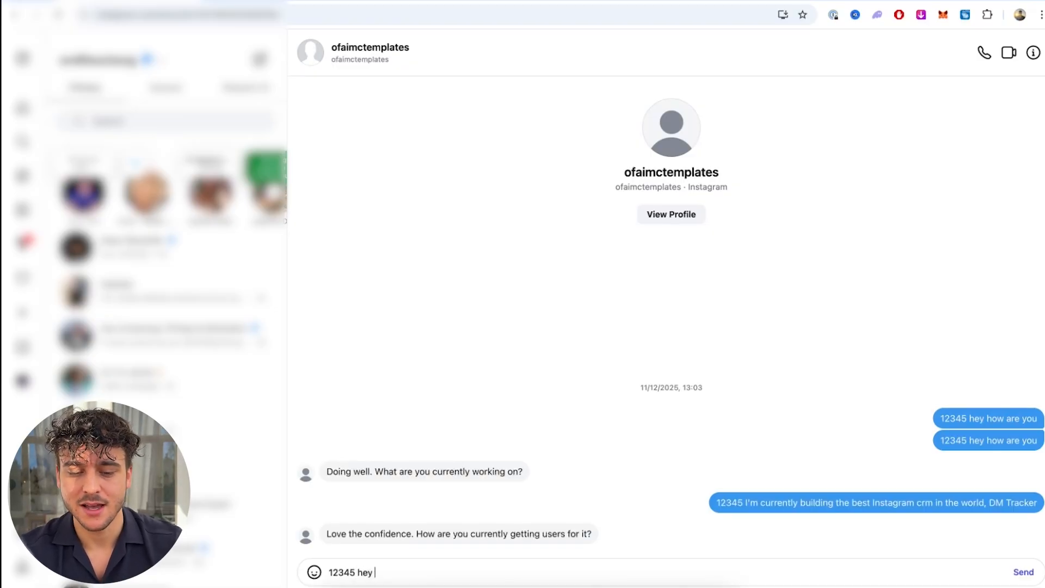
{"action": "type", "text": "there"}
{"action": "key", "text": "Return"}
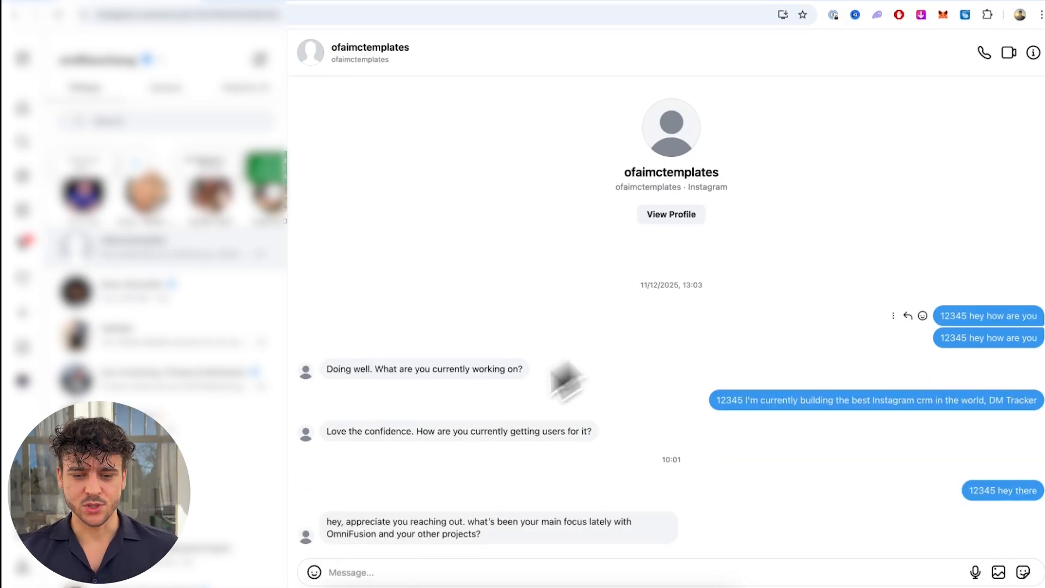
- Read the AI setter's reply to the test message and highlight its mention of OmniFusion
{"action": "left_click_drag", "start_coordinate": [327, 525], "coordinate": [377, 536]}
{"action": "left_click", "coordinate": [474, 525]}
{"action": "left_click", "coordinate": [326, 539]}
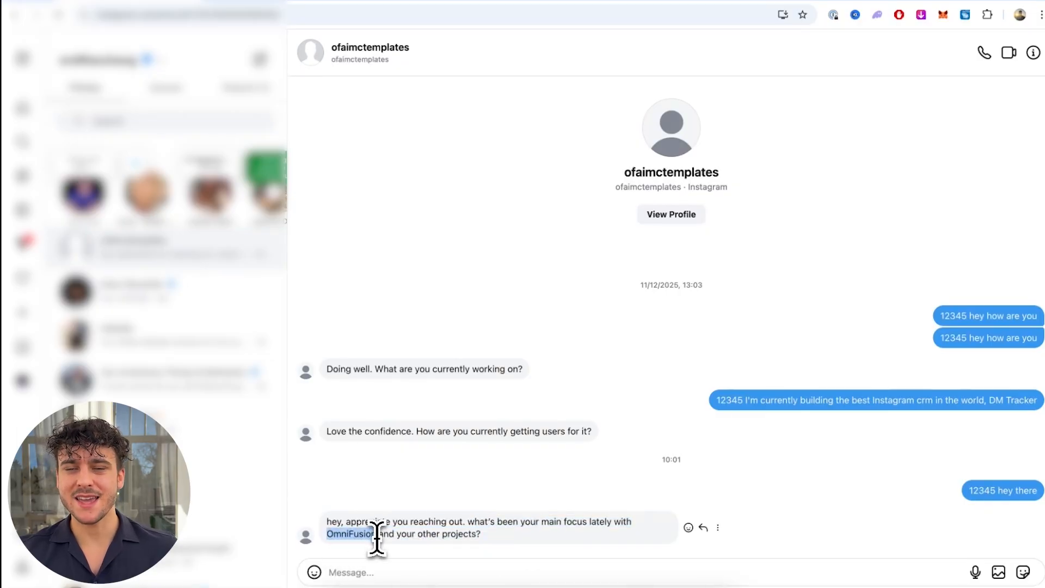
{"action": "left_click_drag", "start_coordinate": [375, 535], "coordinate": [322, 555]}
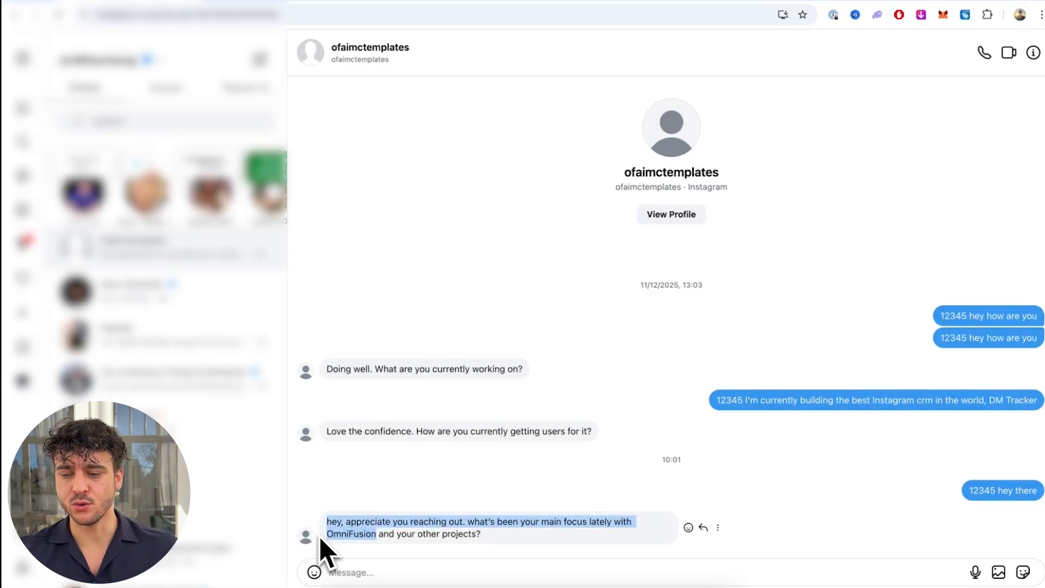
{"action": "left_click", "coordinate": [728, 465]}
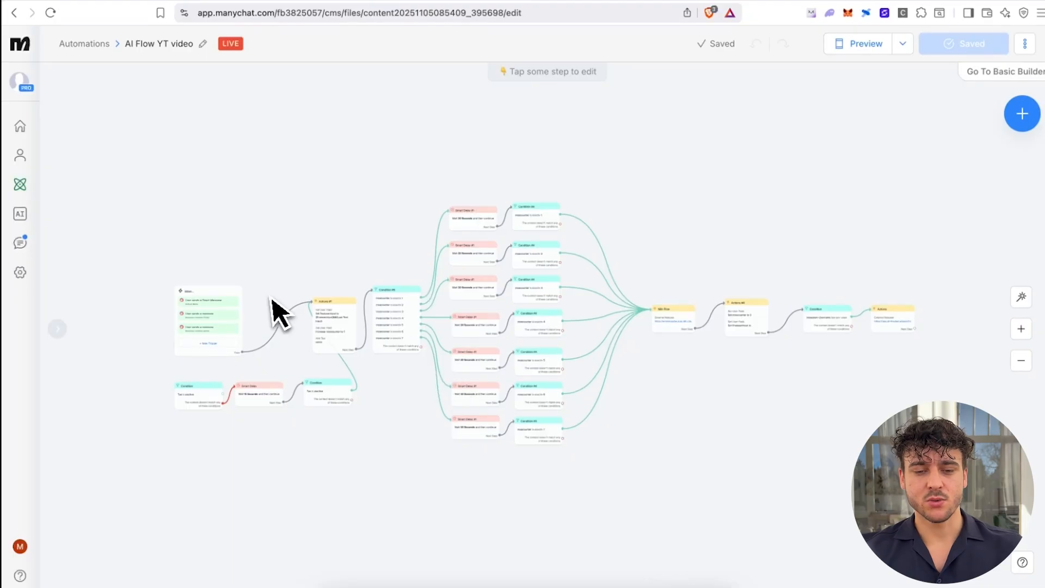
- Back in the ManyChat automation, check the Default Reply trigger in the starting step
{"action": "scroll", "coordinate": [207, 325], "scroll_direction": "up", "scroll_amount": 5}
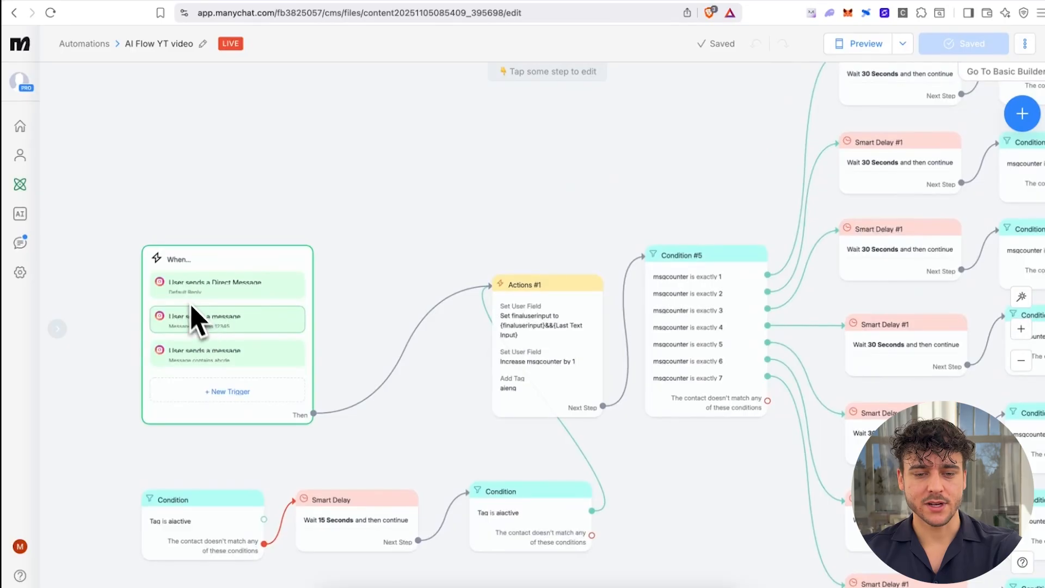
{"action": "left_click", "coordinate": [188, 291]}
{"action": "left_click", "coordinate": [441, 239]}
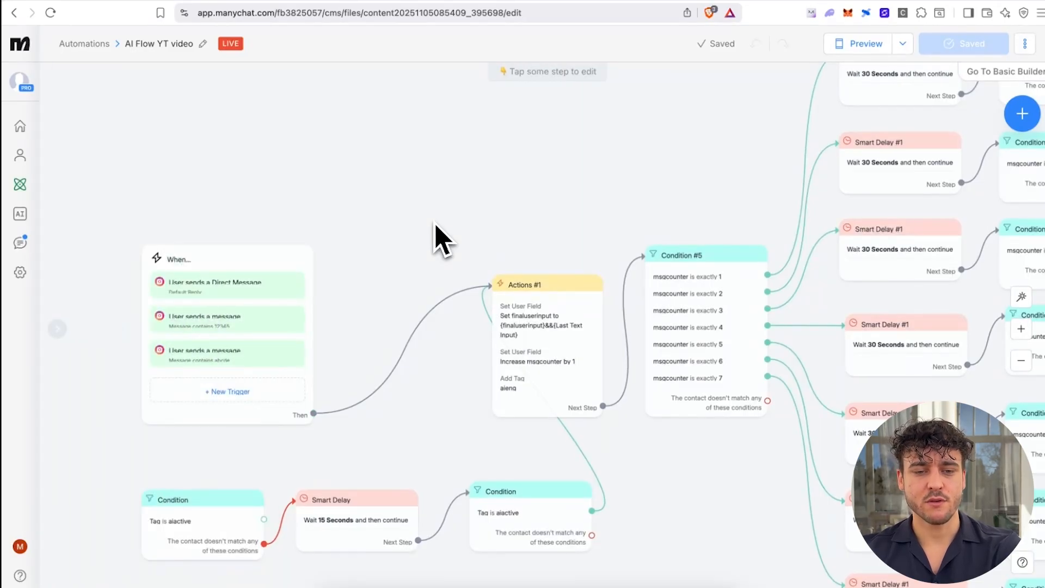
- Open the Default Reply automation from the Instagram channel settings and review how often its Default Reply trigger fires
{"action": "left_click", "coordinate": [21, 273]}
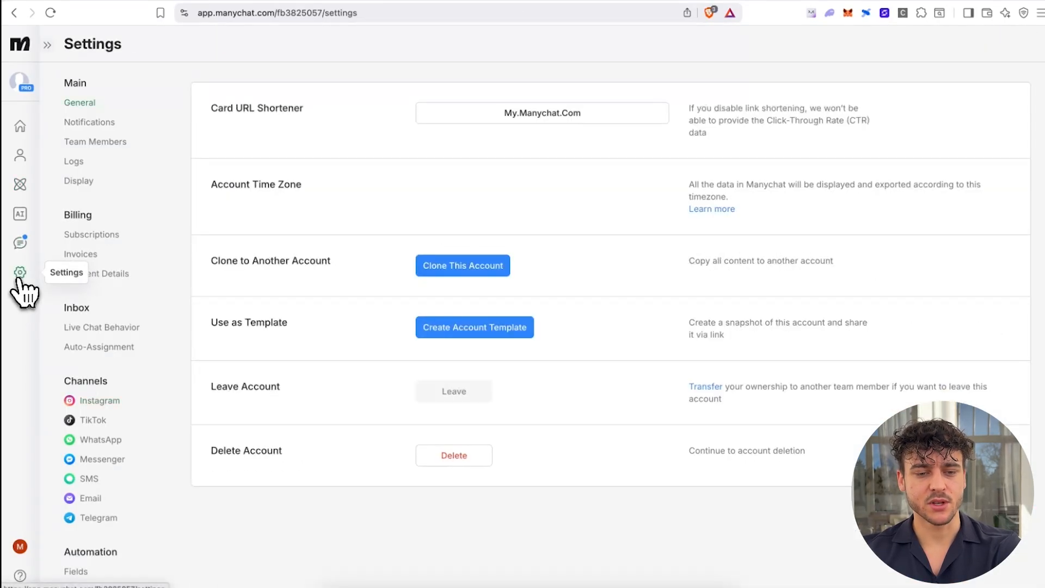
{"action": "left_click", "coordinate": [91, 401]}
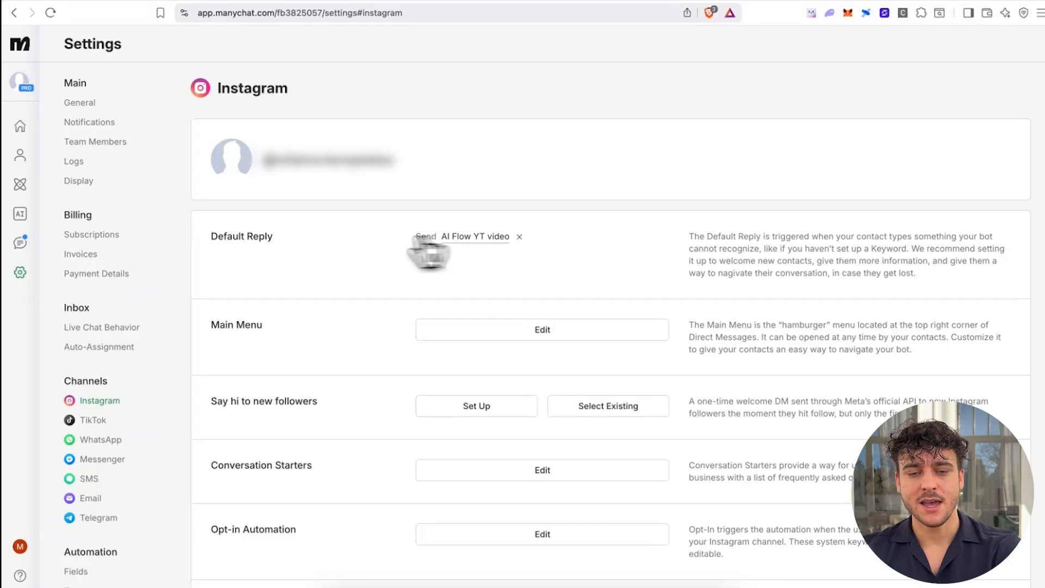
{"action": "left_click", "coordinate": [485, 239]}
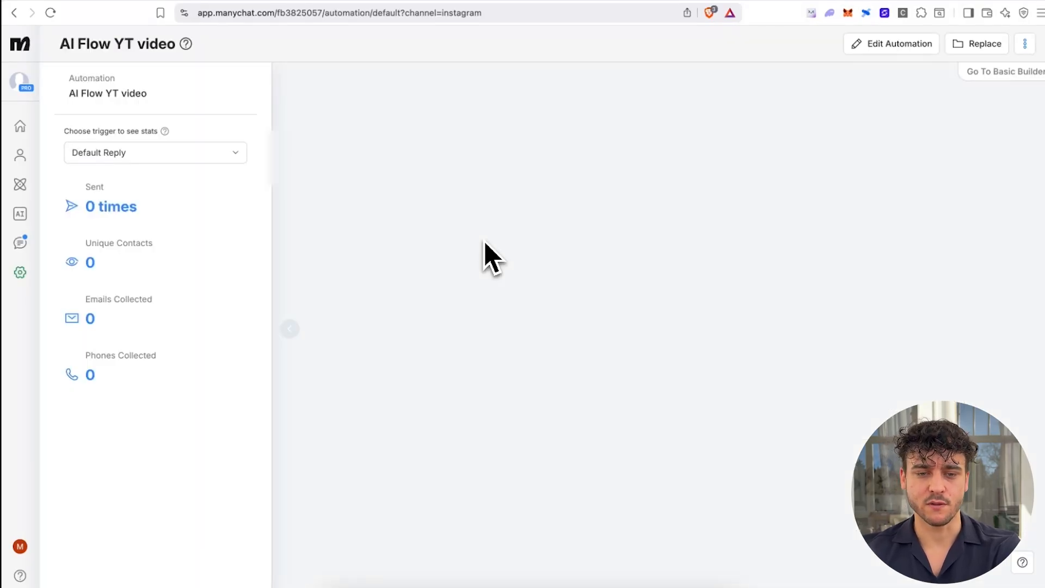
{"action": "scroll", "coordinate": [397, 331], "scroll_direction": "up", "scroll_amount": 5}
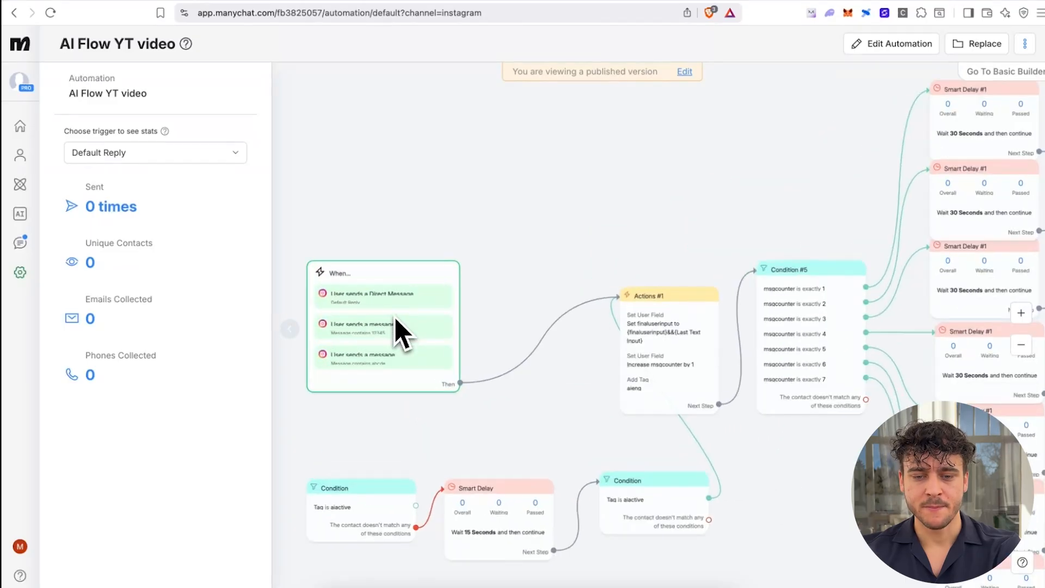
{"action": "left_click", "coordinate": [369, 302]}
{"action": "left_click_drag", "start_coordinate": [133, 172], "coordinate": [65, 168]}
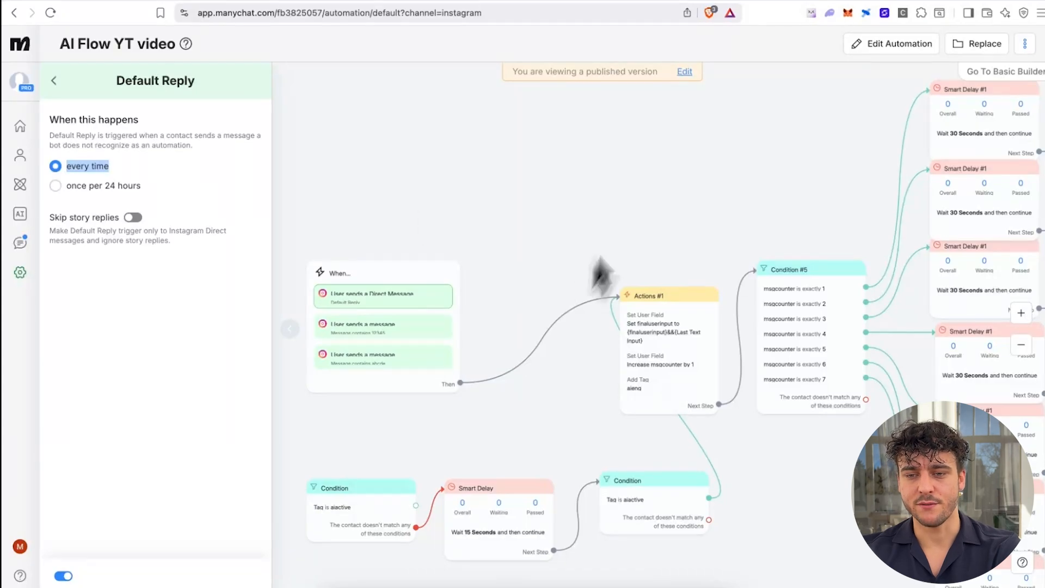
- Open the Default Reply automation for editing and examine its Smart Delay and msgcounter condition branches
{"action": "left_click", "coordinate": [684, 71]}
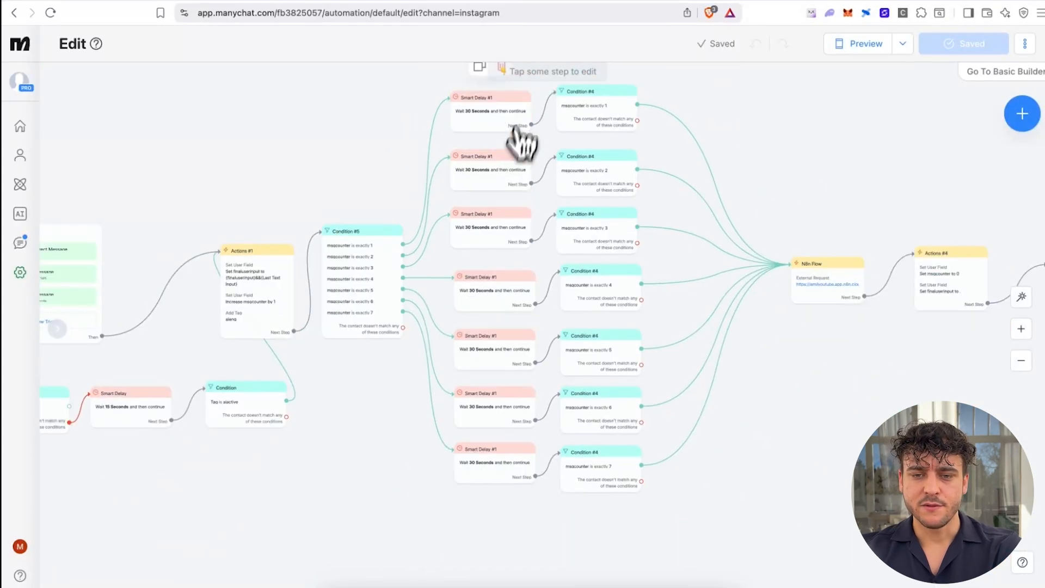
{"action": "scroll", "coordinate": [517, 128], "scroll_direction": "up", "scroll_amount": 2}
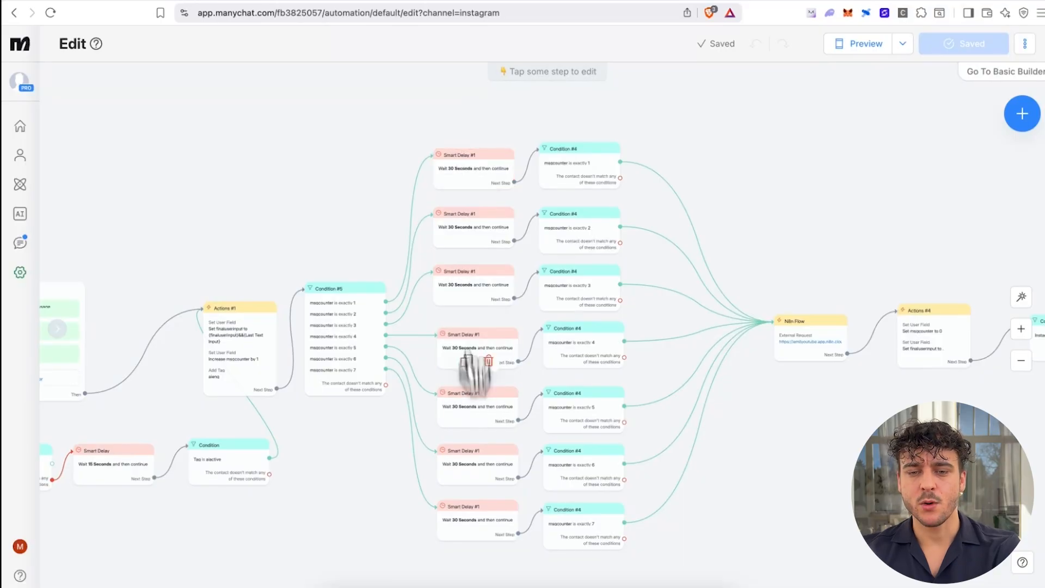
{"action": "scroll", "coordinate": [452, 163], "scroll_direction": "up", "scroll_amount": 5, "text": "ctrl"}
{"action": "scroll", "coordinate": [337, 204], "scroll_direction": "left", "scroll_amount": 3}
{"action": "scroll", "coordinate": [338, 205], "scroll_direction": "up", "scroll_amount": 2}
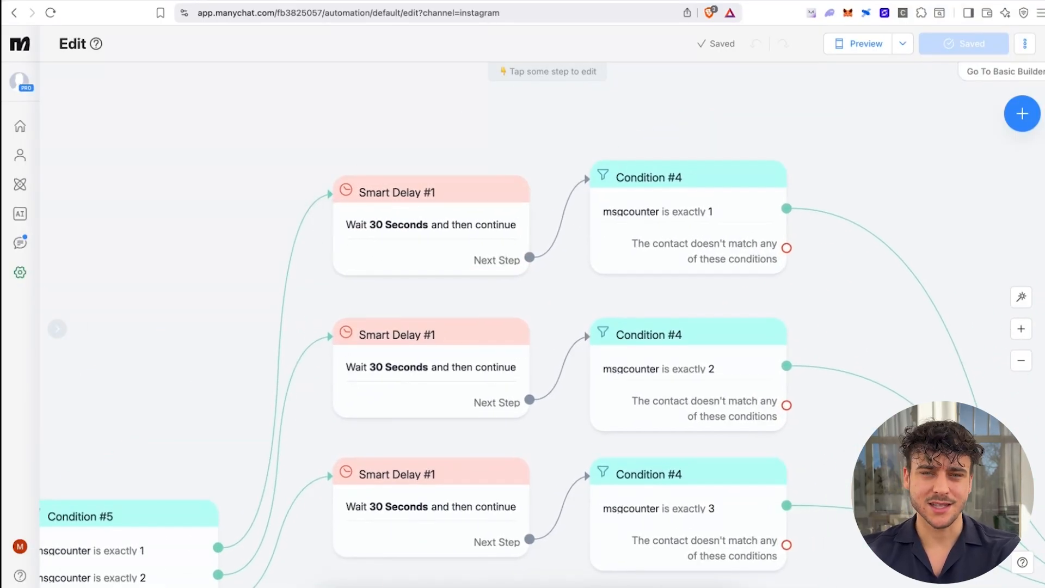
- Try a 90-second duration on the Smart Delay of the msgcounter 1 branch and restore it to 30 seconds
{"action": "left_click", "coordinate": [397, 250]}
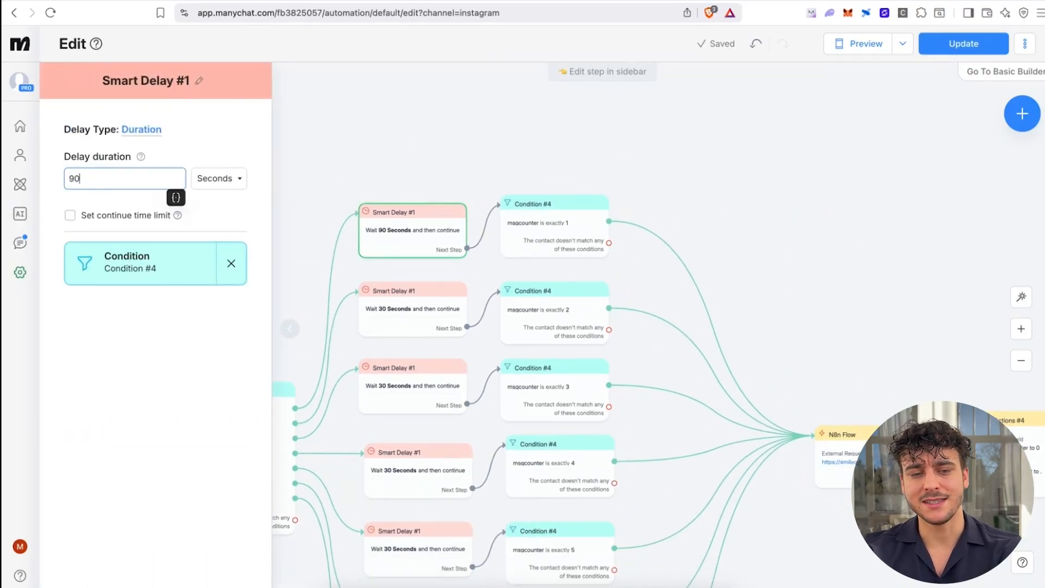
{"action": "key", "text": "BackSpace"}
{"action": "type", "text": "30"}
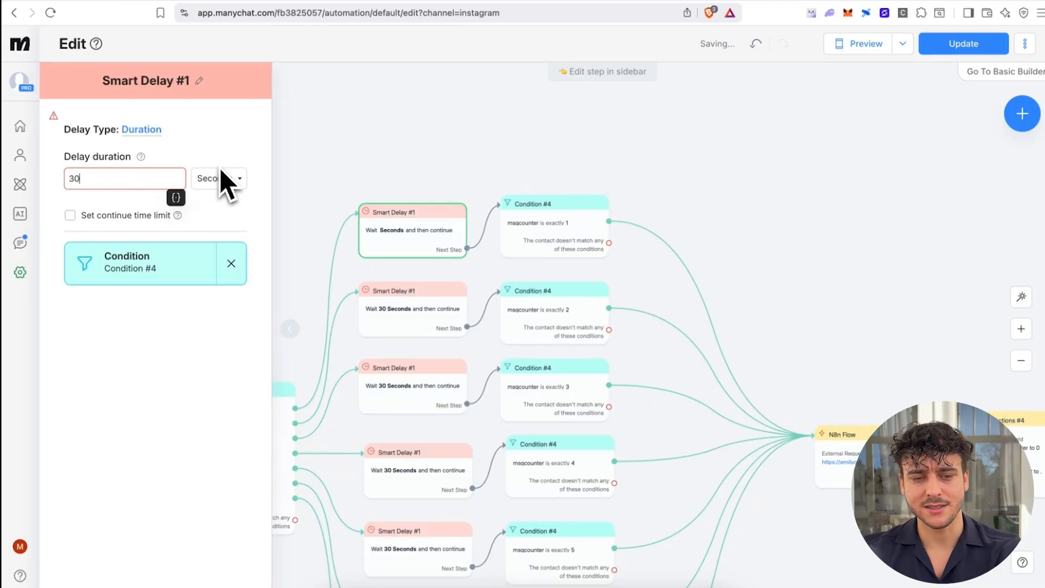
{"action": "left_click", "coordinate": [424, 180]}
{"action": "left_click", "coordinate": [412, 256]}
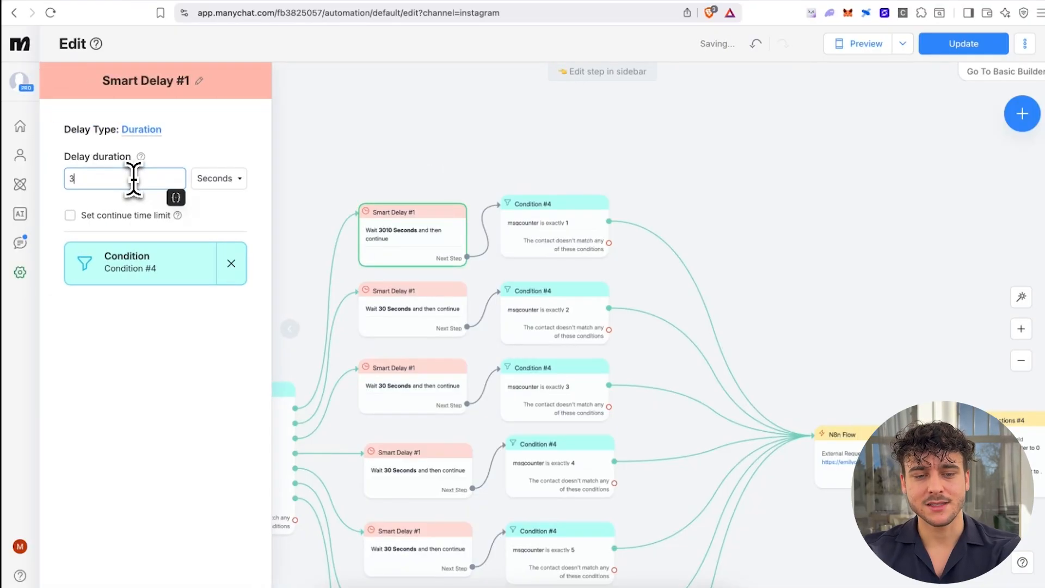
{"action": "type", "text": "30"}
{"action": "left_click", "coordinate": [364, 146]}
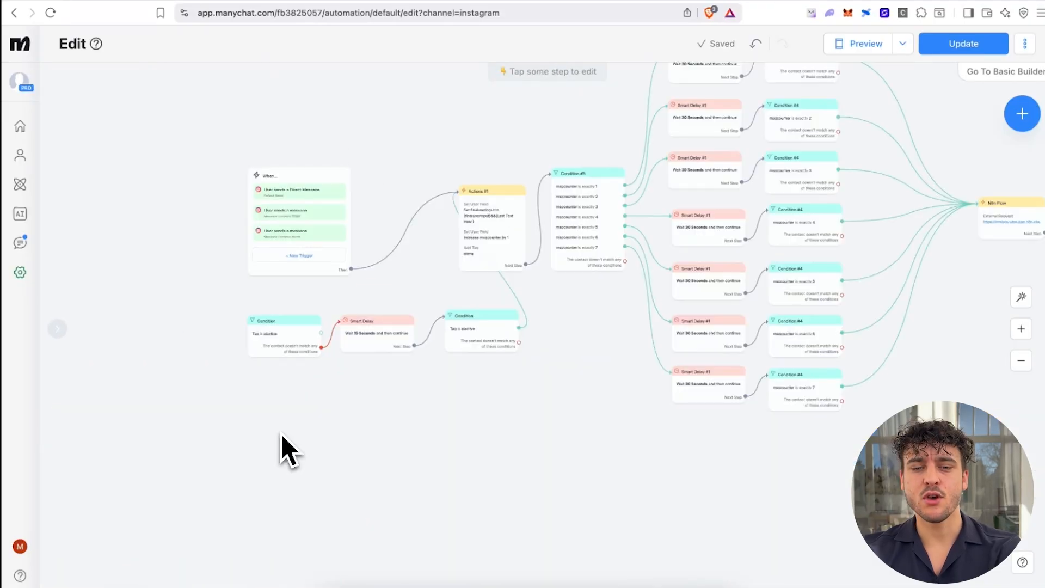
- Examine the starting triggers, the link to Actions #1 and the separate aiactive tag condition branch
{"action": "scroll", "coordinate": [281, 433], "scroll_direction": "up", "scroll_amount": 5}
{"action": "scroll", "coordinate": [281, 433], "scroll_direction": "up", "scroll_amount": 4}
{"action": "scroll", "coordinate": [281, 434], "scroll_direction": "right", "scroll_amount": 1}
{"action": "scroll", "coordinate": [280, 434], "scroll_direction": "down", "scroll_amount": 2}
{"action": "scroll", "coordinate": [281, 433], "scroll_direction": "left", "scroll_amount": 2}
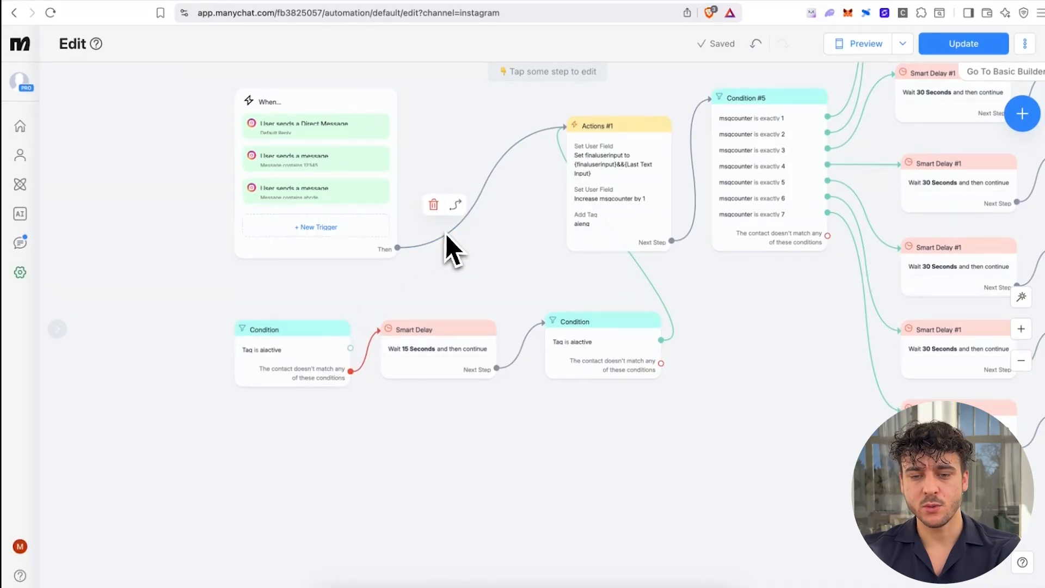
{"action": "left_click", "coordinate": [464, 209]}
{"action": "left_click", "coordinate": [300, 346]}
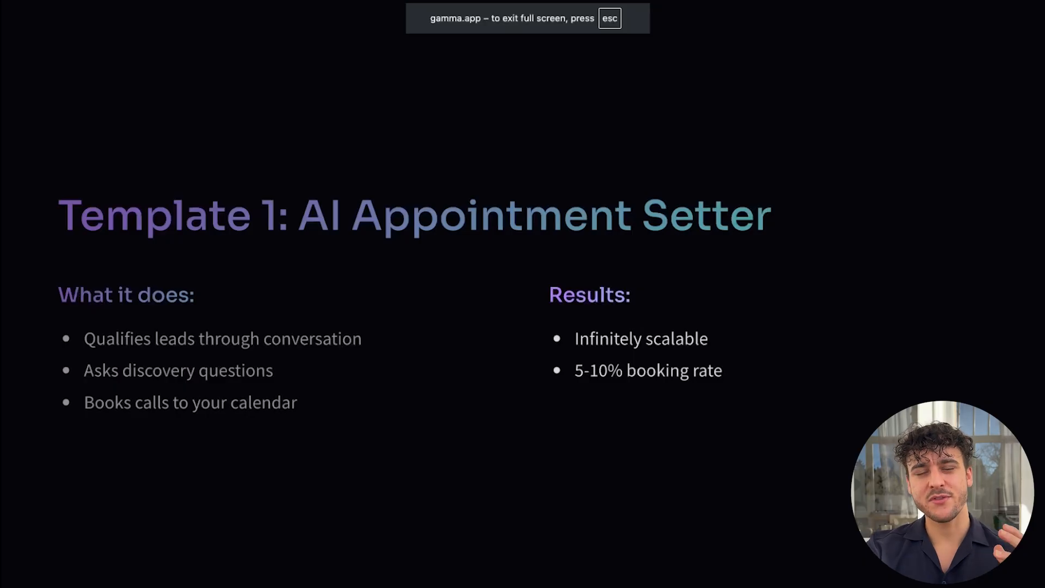
{"action": "key", "text": "Right"}
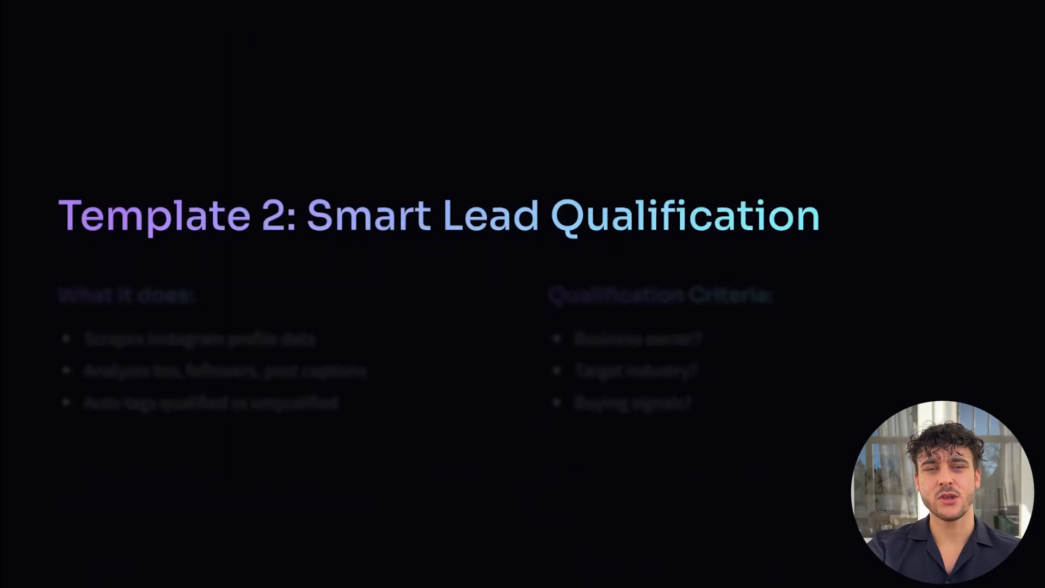